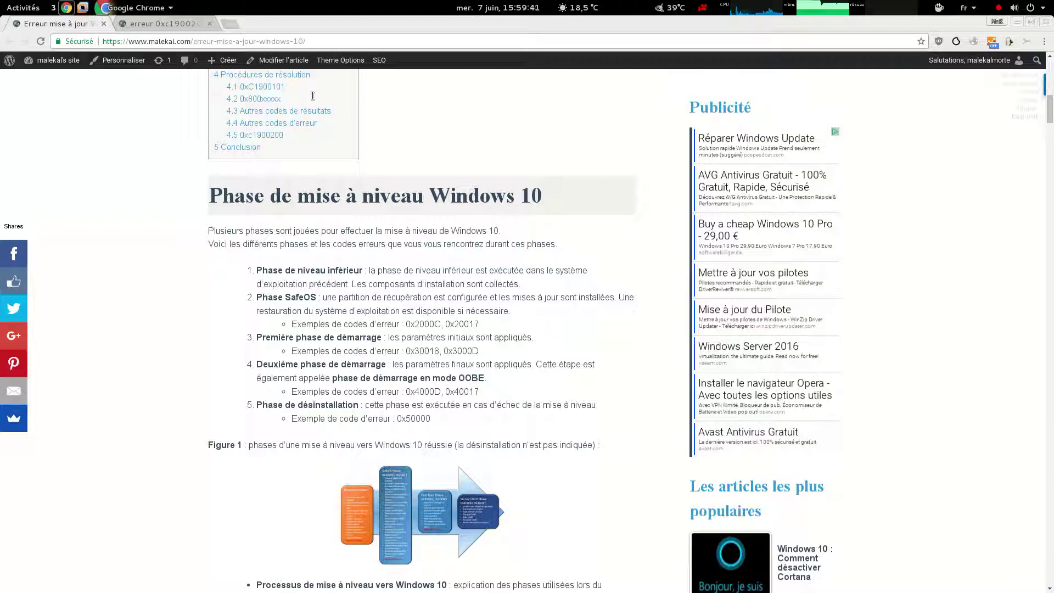
# Search the article for 0xc1900 and step through the matches to the 0xC1900101 section
pyautogui.hotkey('ctrl', 'f')
pyautogui.write('0x1900')
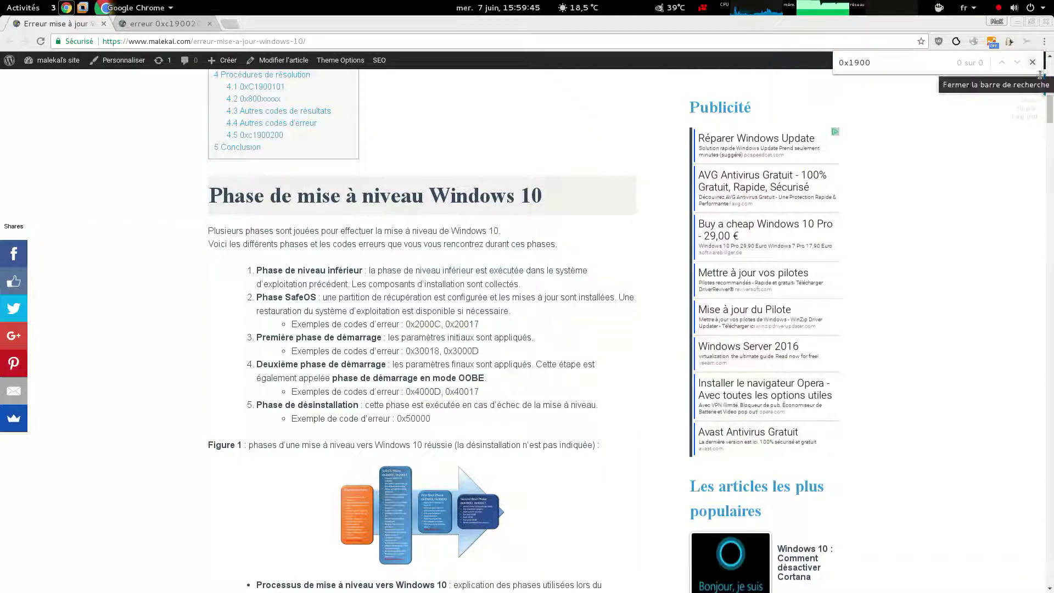
pyautogui.write('c')
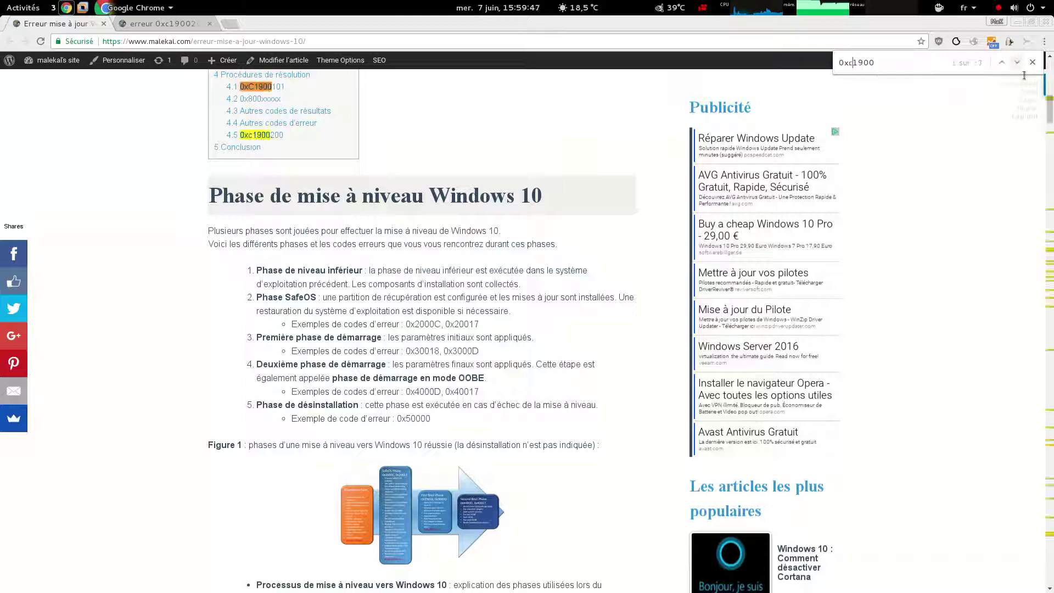
pyautogui.click(1016, 63)
pyautogui.click(1017, 62)
pyautogui.click(1017, 62)
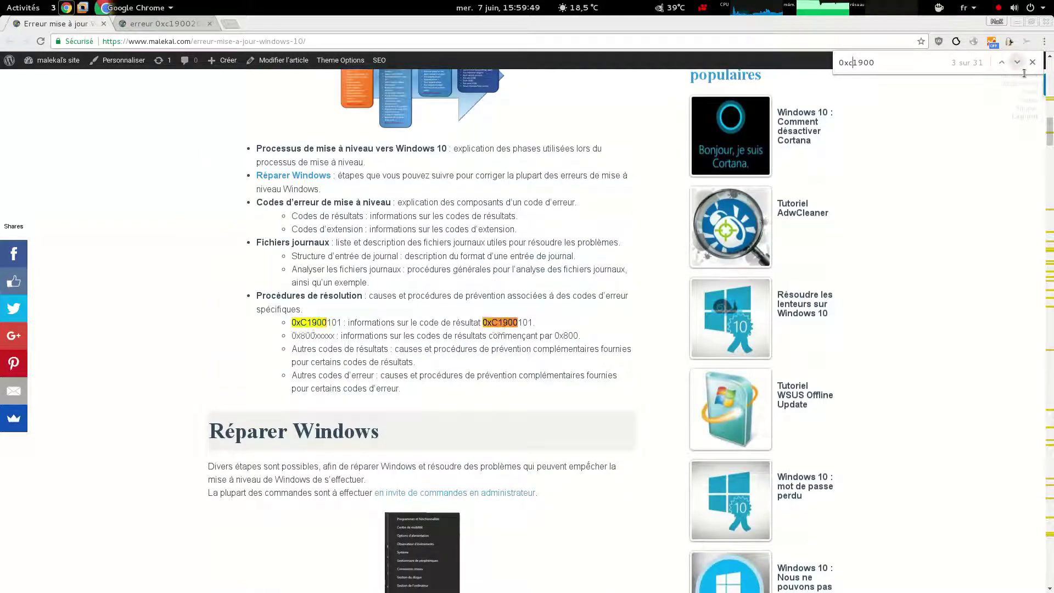
pyautogui.press('Return')
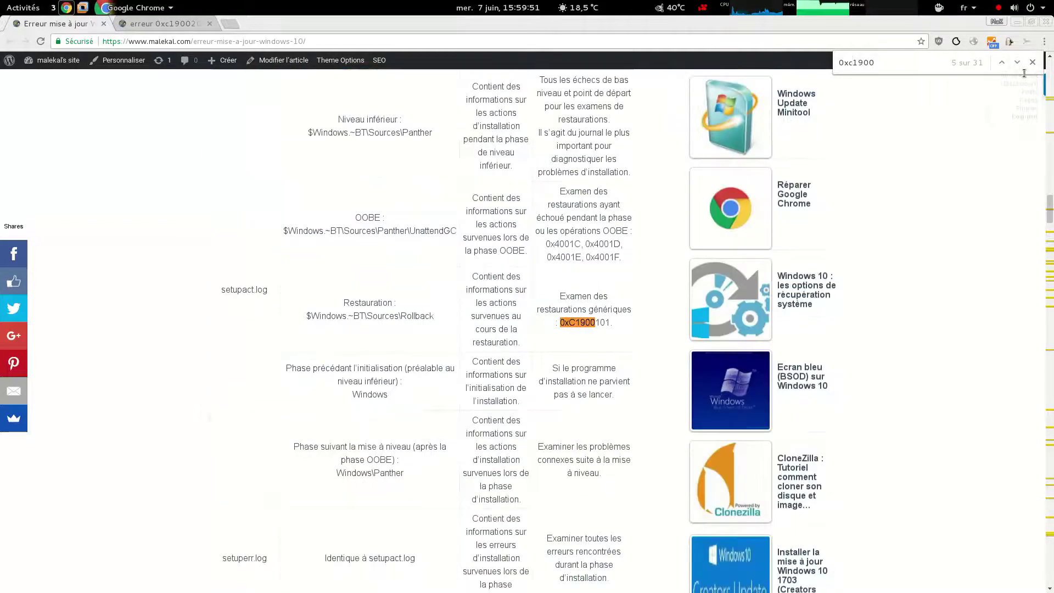
pyautogui.press('Return')
pyautogui.press('Return')
pyautogui.press('Return')
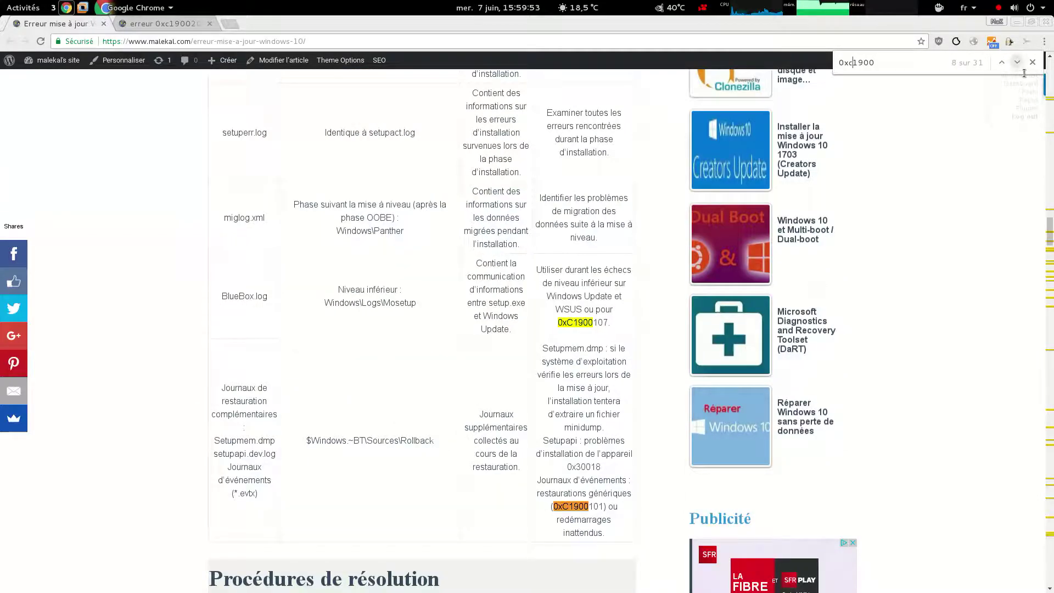
# Scroll to the 0xC1900101 code/solution table and select the 0x2000c code
pyautogui.scroll(-5, 333, 457)
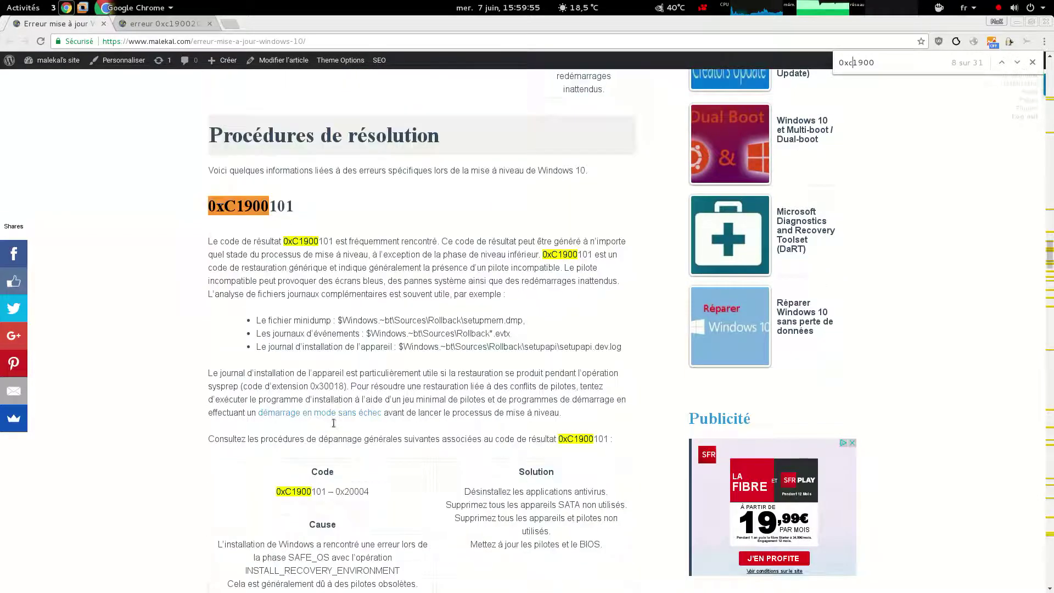
pyautogui.scroll(-1, 507, 369)
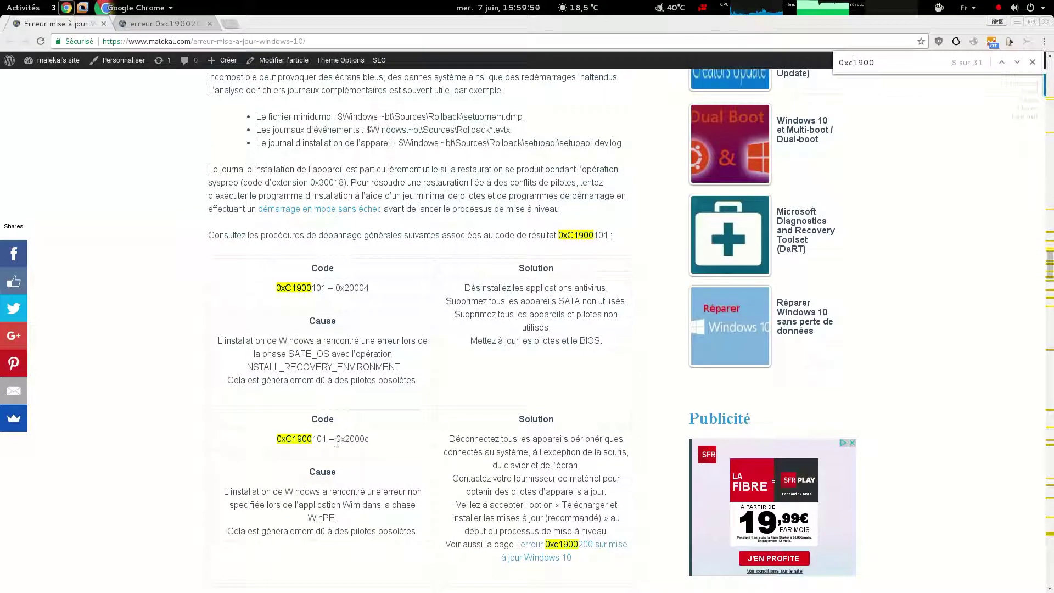
pyautogui.tripleClick(286, 447)
pyautogui.scroll(-2, 533, 441)
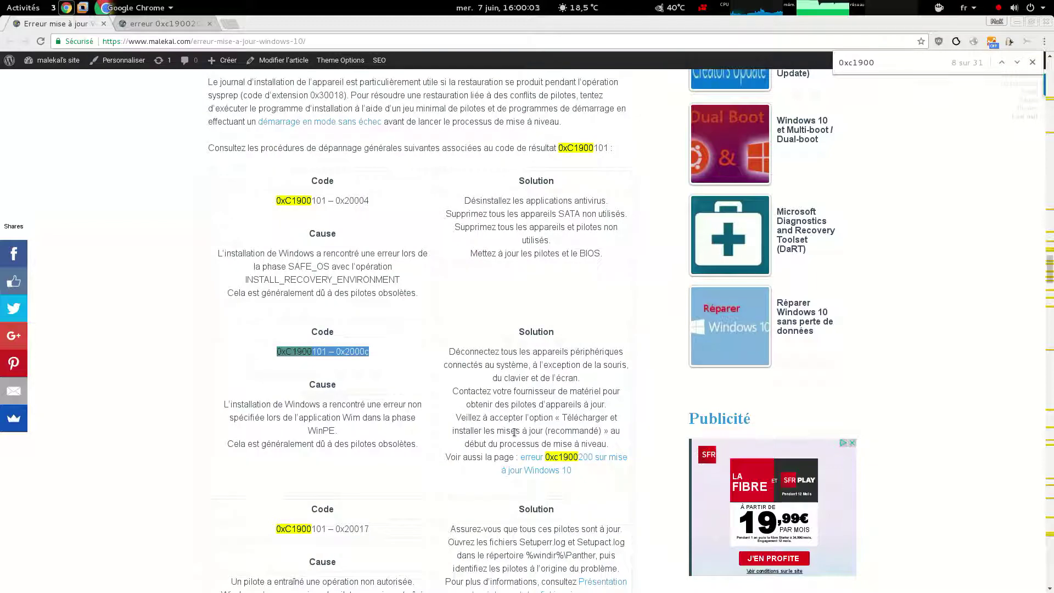
pyautogui.scroll(-2, 514, 433)
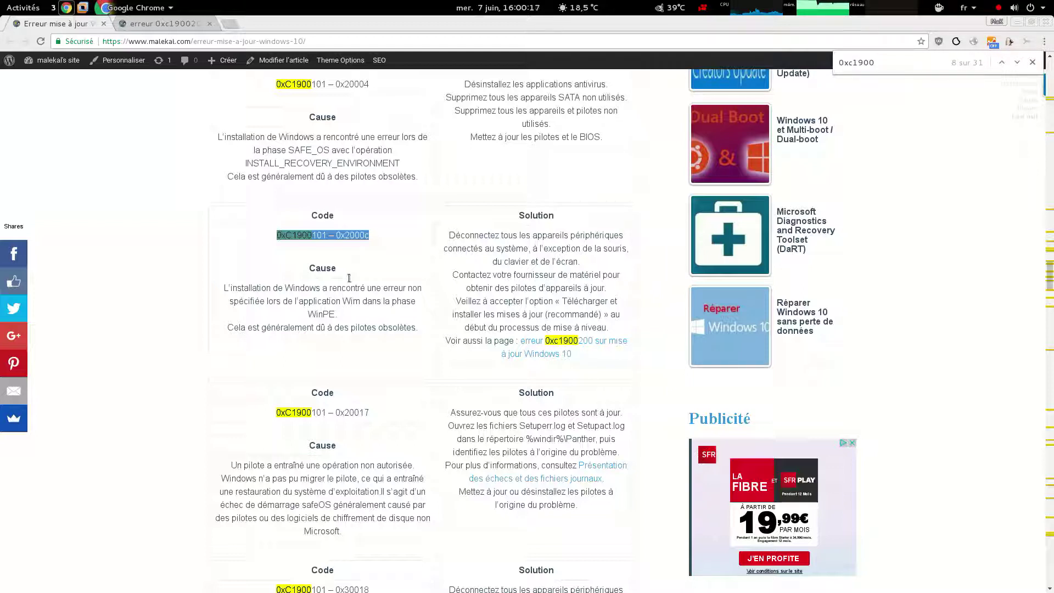
pyautogui.hotkey('ctrl', 'Tab')
# Read the Explications section and highlight the setupact.log path, then return to the Windows 10 VM
pyautogui.scroll(-15, 261, 263)
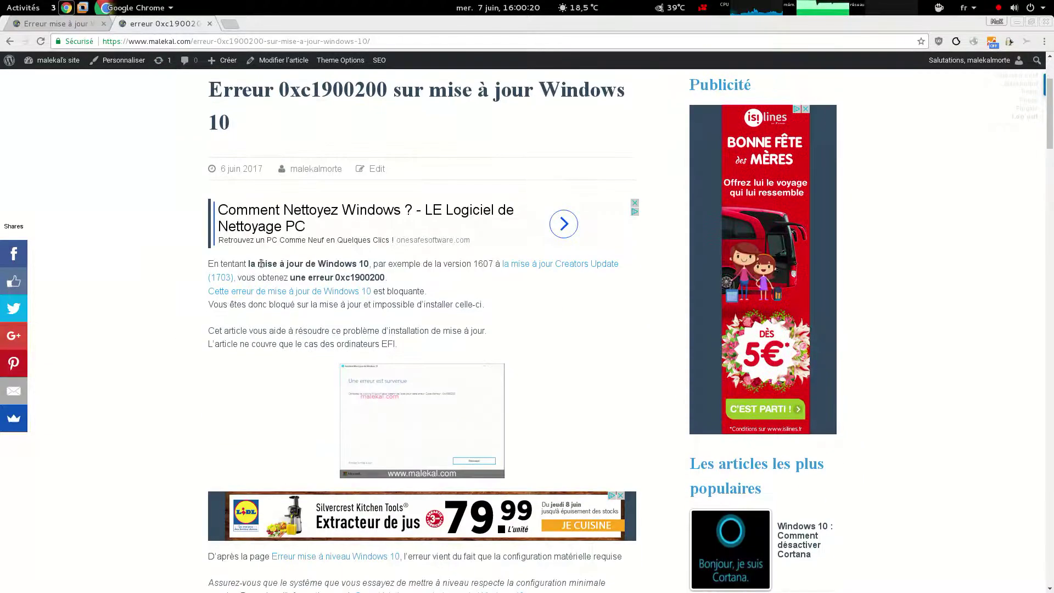
pyautogui.scroll(-4, 147, 272)
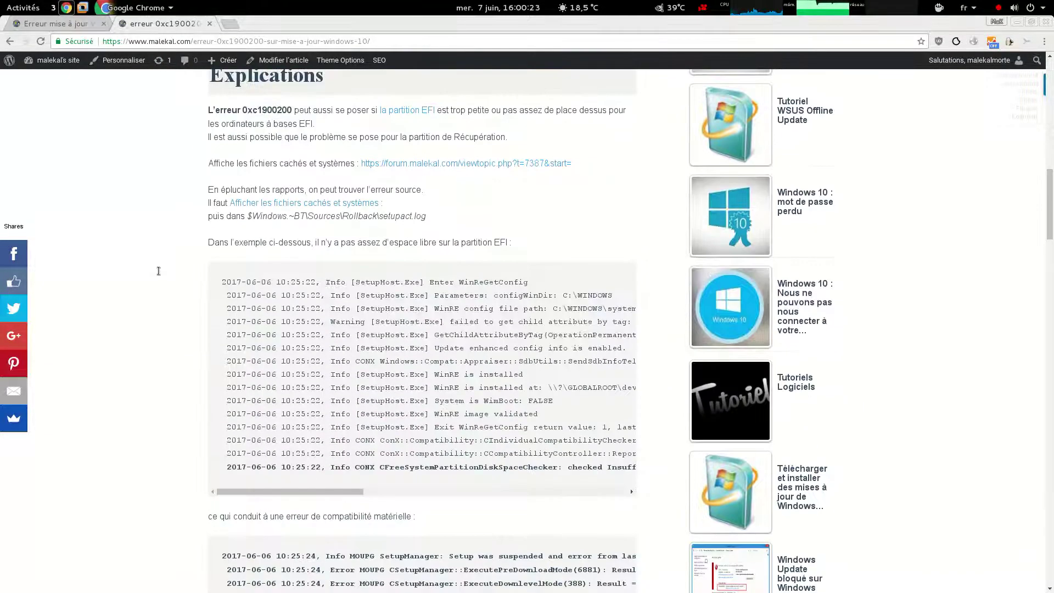
pyautogui.moveTo(452, 227); pyautogui.dragTo(253, 222)
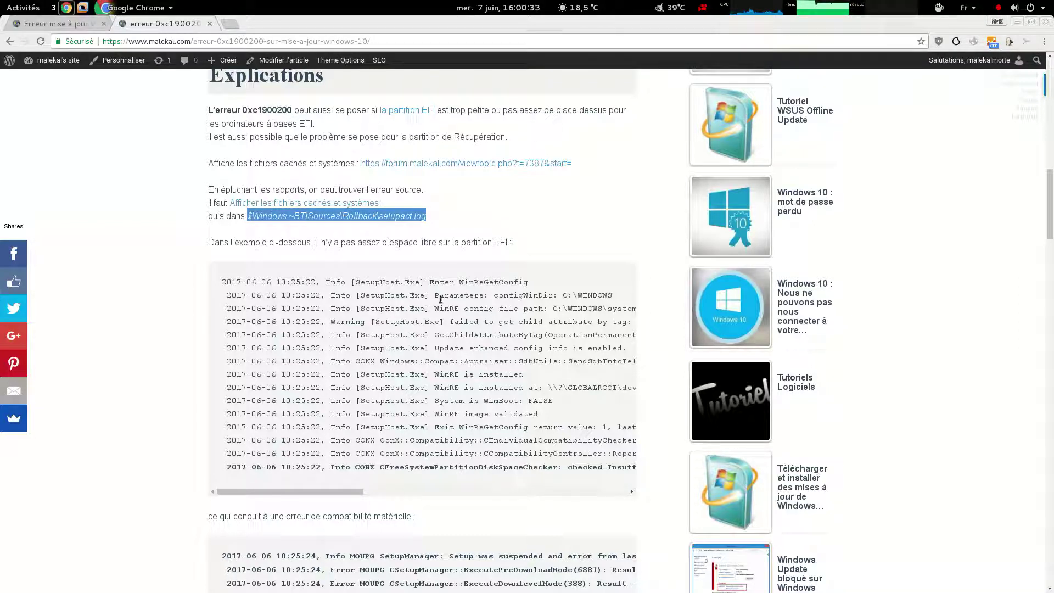
pyautogui.click(441, 226)
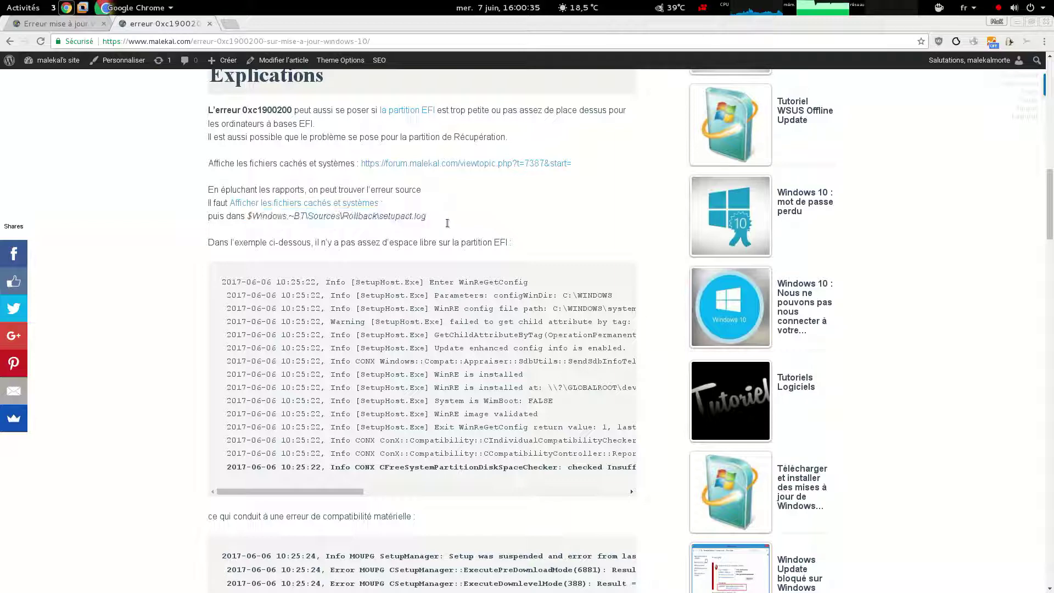
pyautogui.click(83, 7)
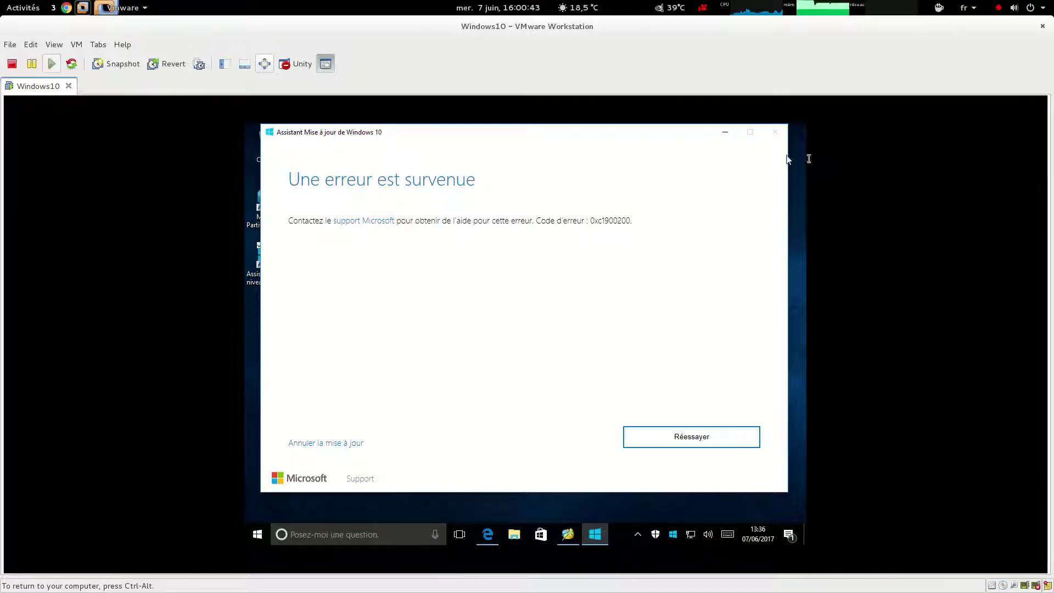
# Minimize the Update Assistant and open the C: drive in File Explorer
pyautogui.click(726, 132)
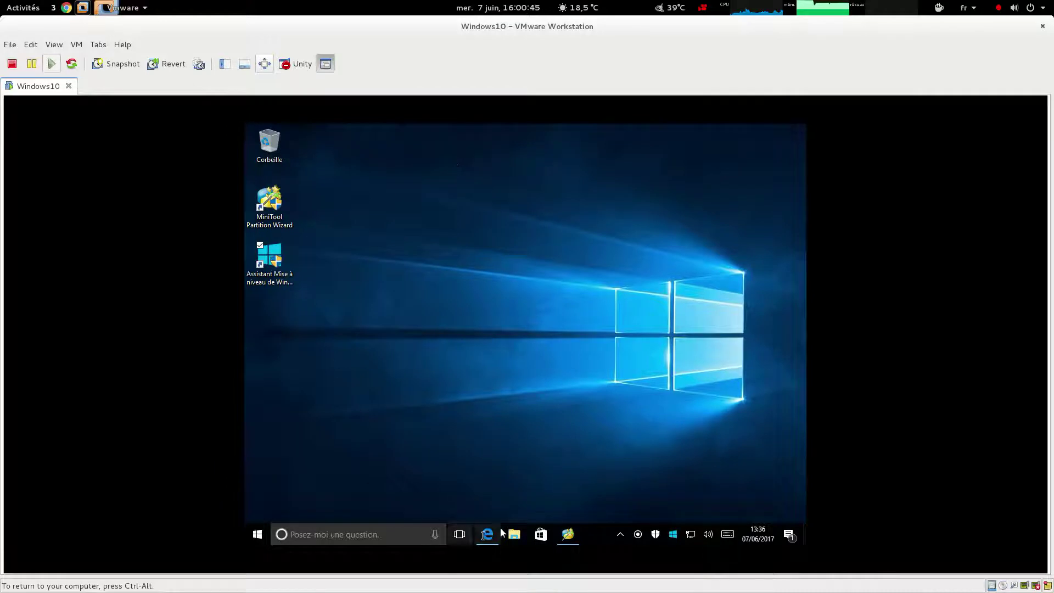
pyautogui.click(523, 535)
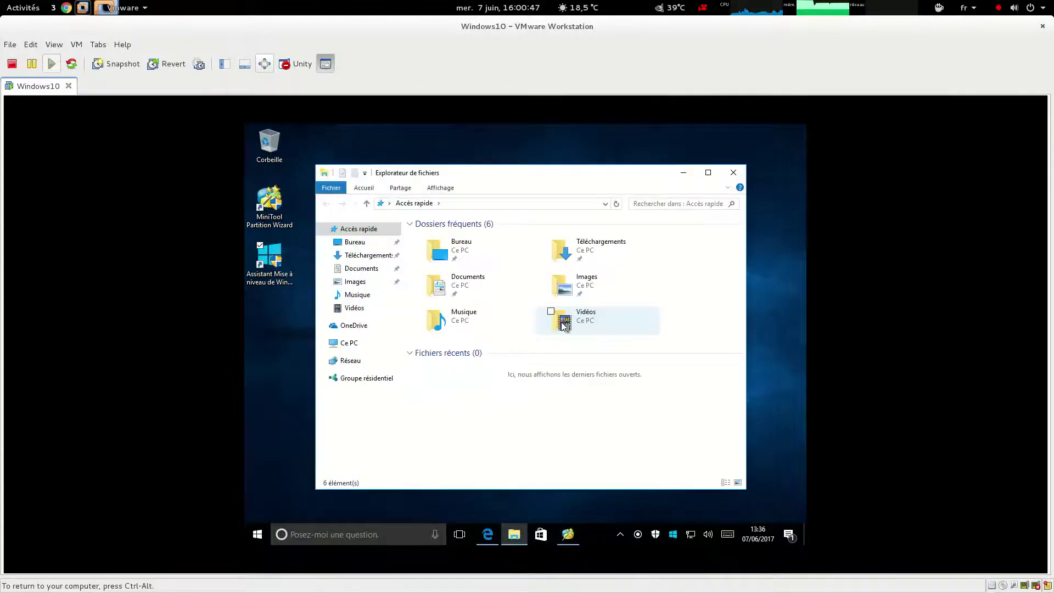
pyautogui.click(349, 343)
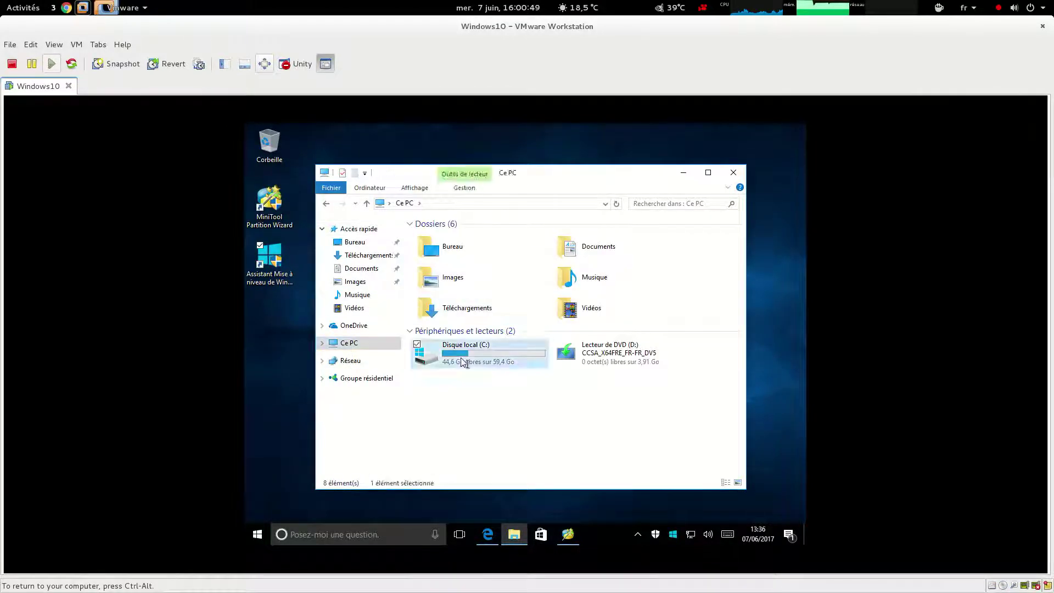
pyautogui.doubleClick(464, 360)
# In Folder Options, untick 'Masquer les fichiers protégés du système' and confirm with Oui and OK
pyautogui.click(441, 187)
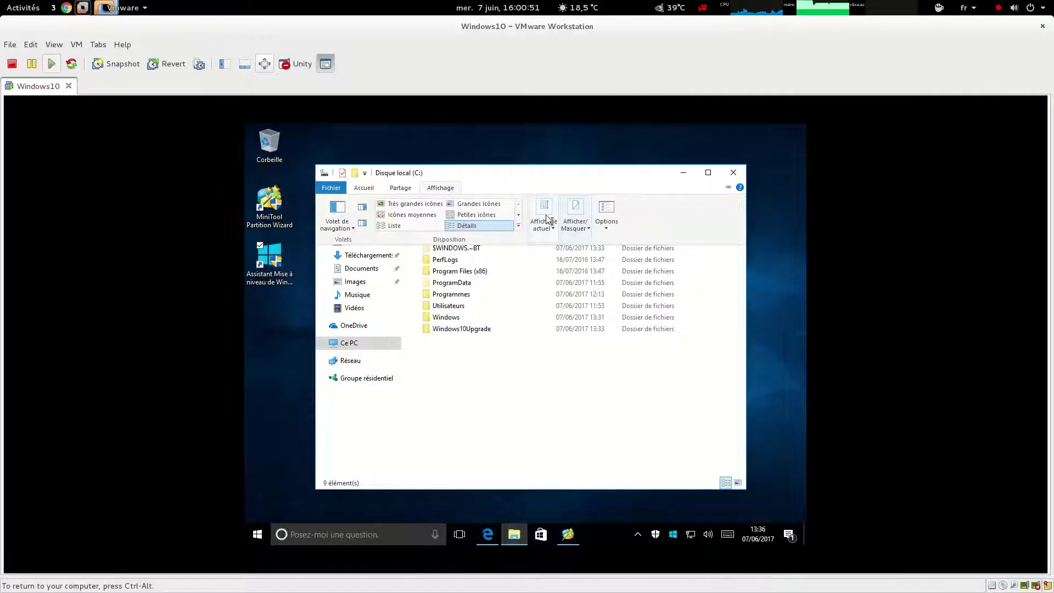
pyautogui.click(574, 219)
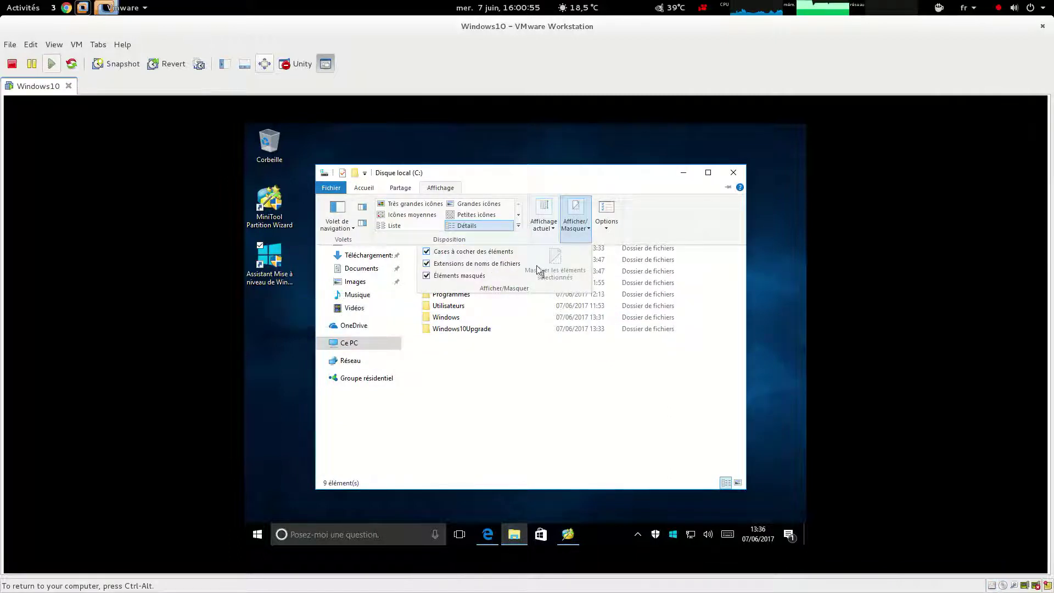
pyautogui.click(611, 211)
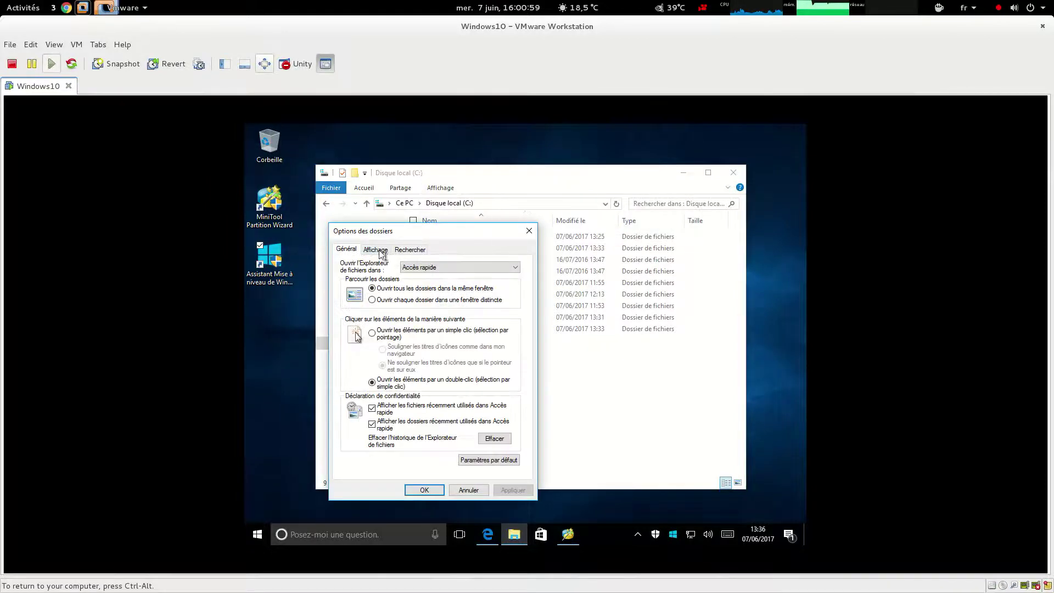
pyautogui.click(382, 253)
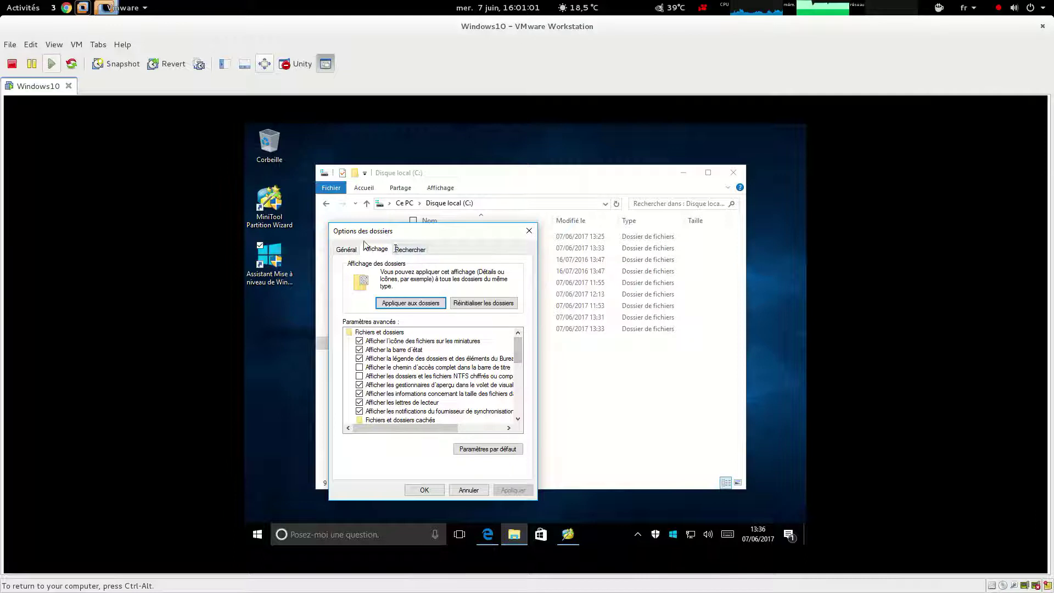
pyautogui.scroll(-3, 499, 373)
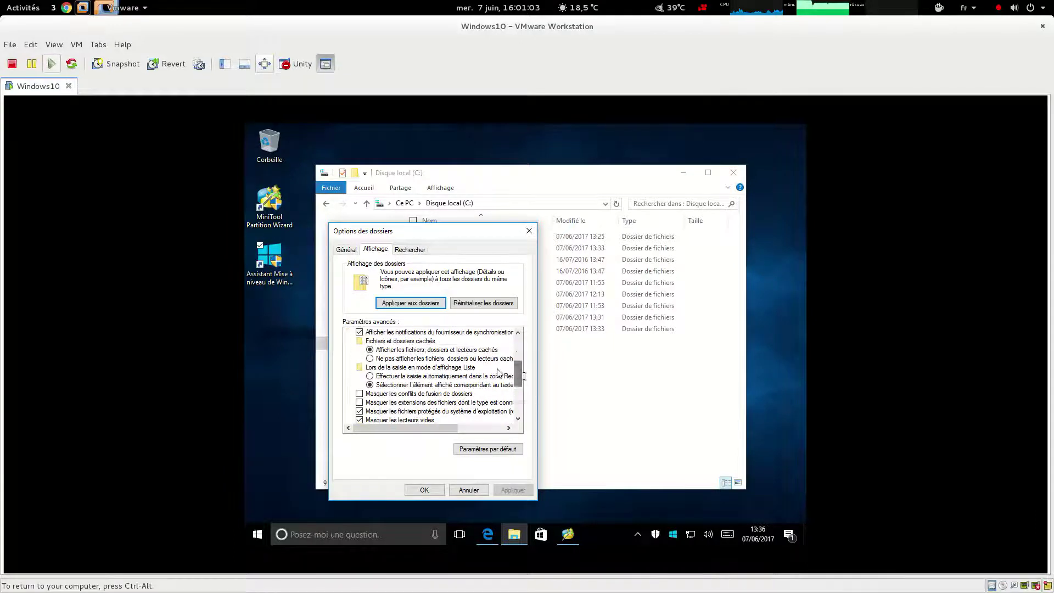
pyautogui.click(482, 412)
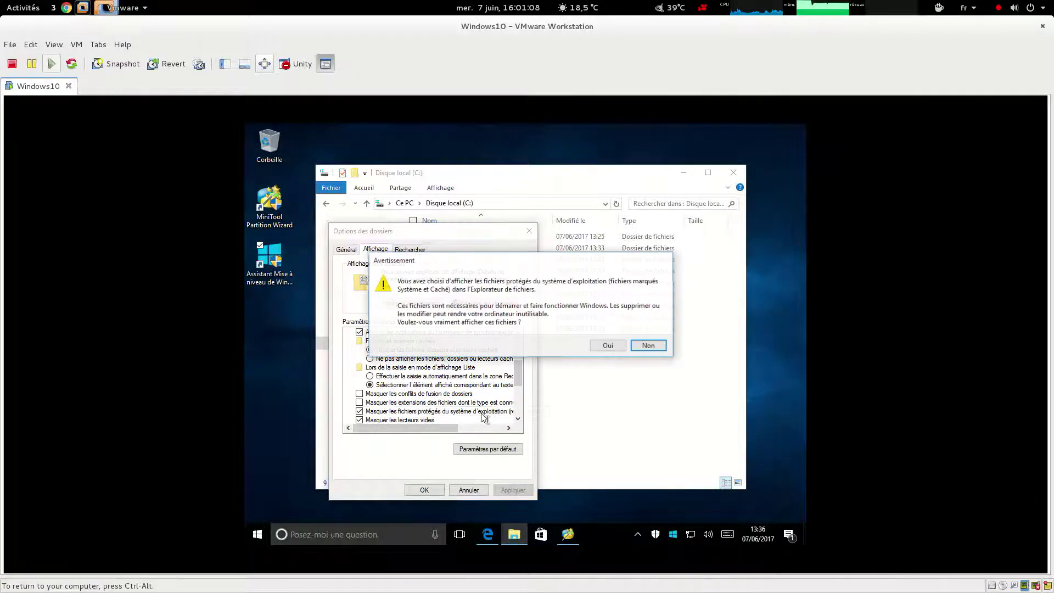
pyautogui.click(619, 349)
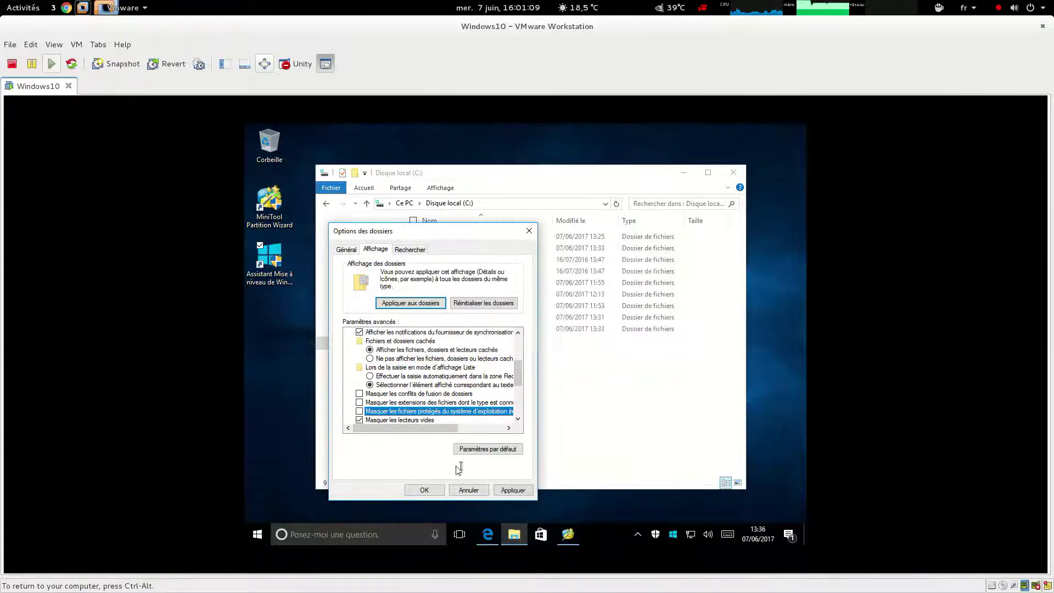
pyautogui.click(424, 490)
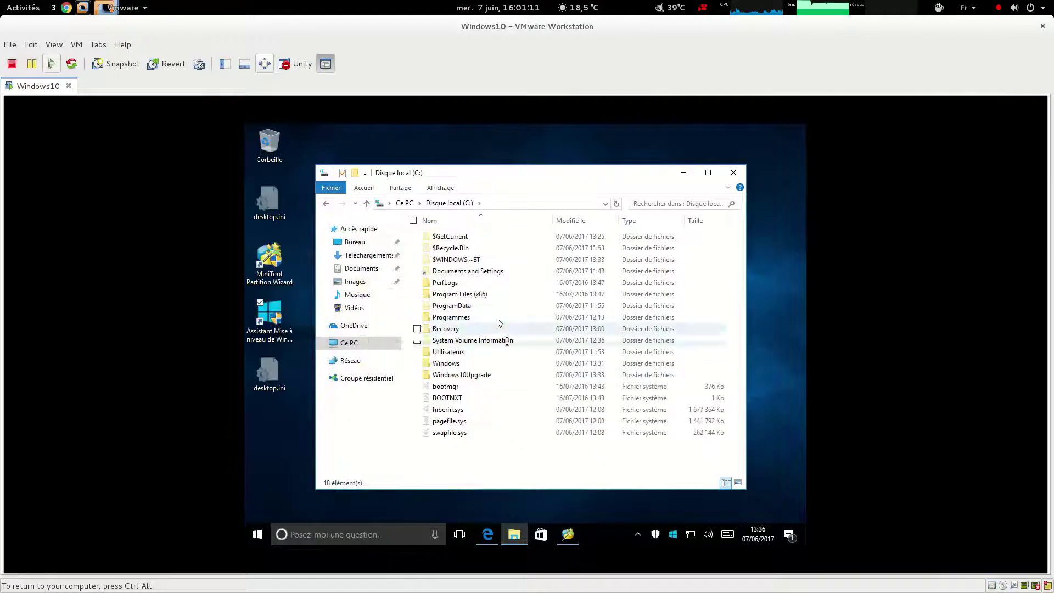
# Browse to the $WINDOWS.~BT\Sources\Panther folder on C:
pyautogui.click(478, 248)
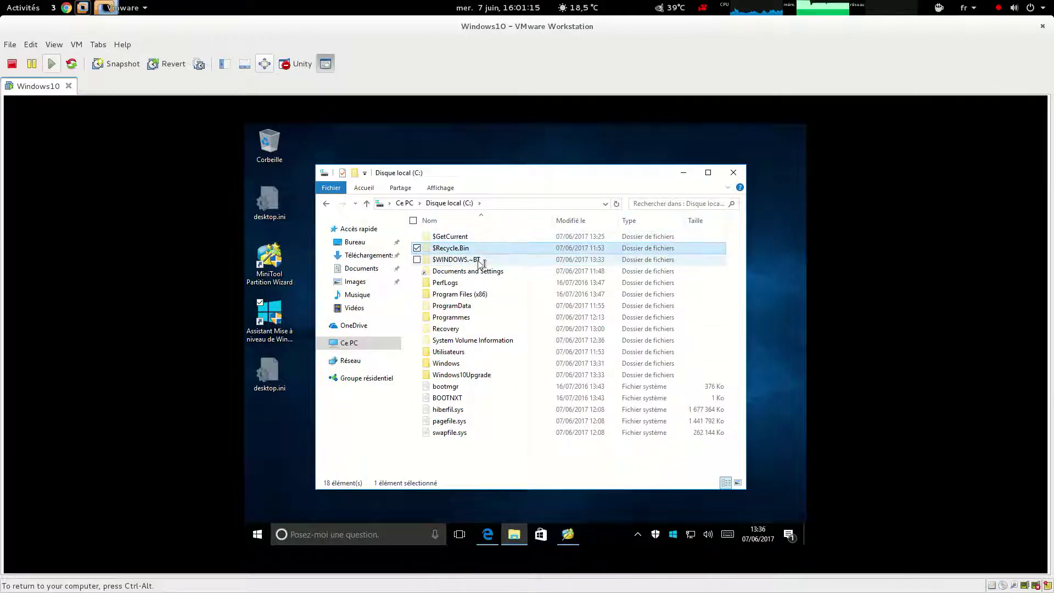
pyautogui.click(479, 261)
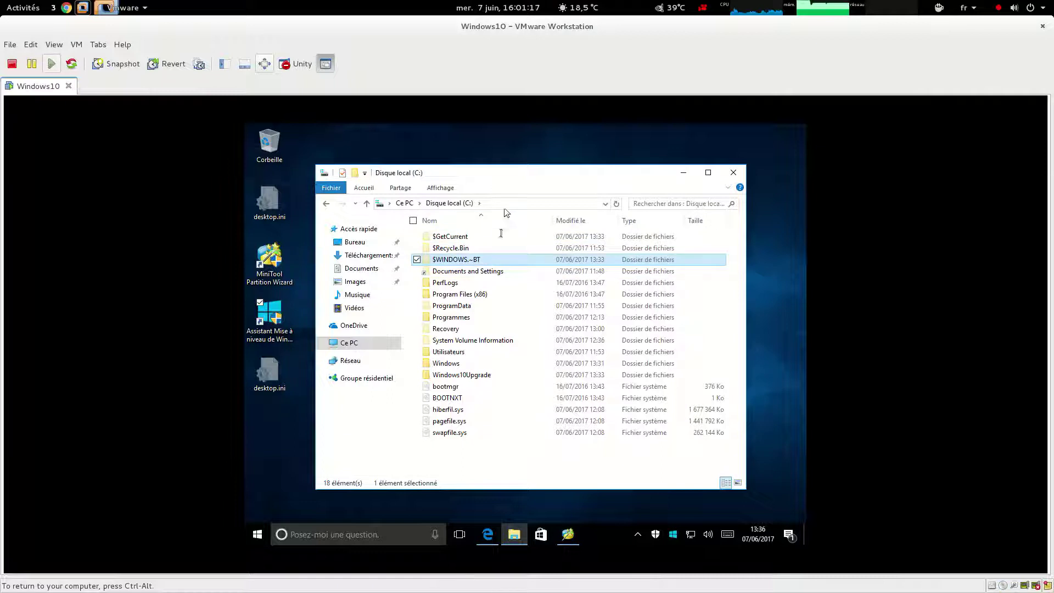
pyautogui.doubleClick(527, 165)
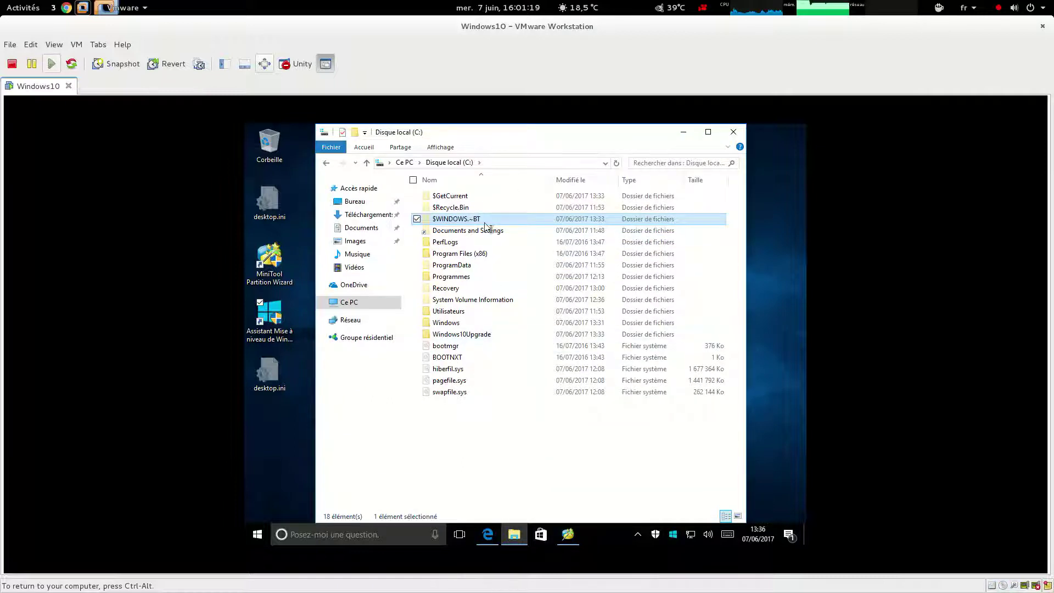
pyautogui.doubleClick(456, 219)
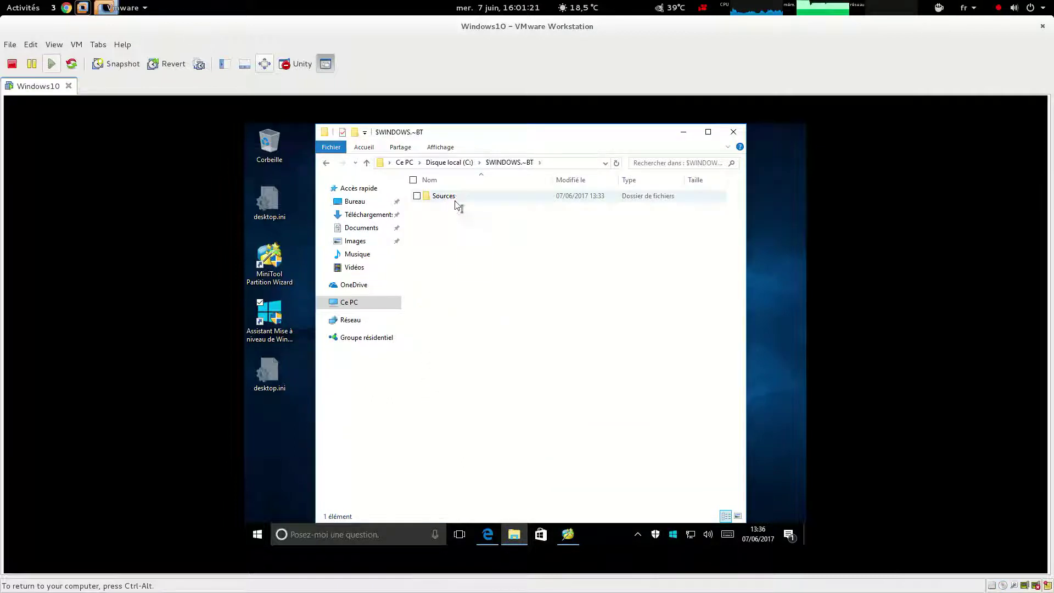
pyautogui.doubleClick(459, 198)
pyautogui.doubleClick(459, 202)
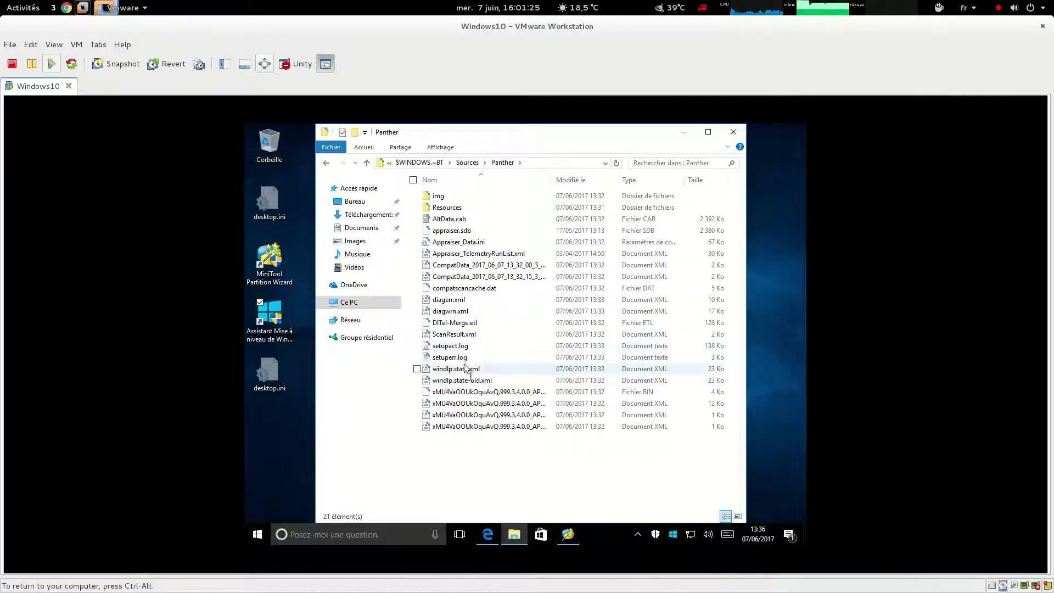
# Open setupact.log with Edit with Notepad++
pyautogui.click(463, 358)
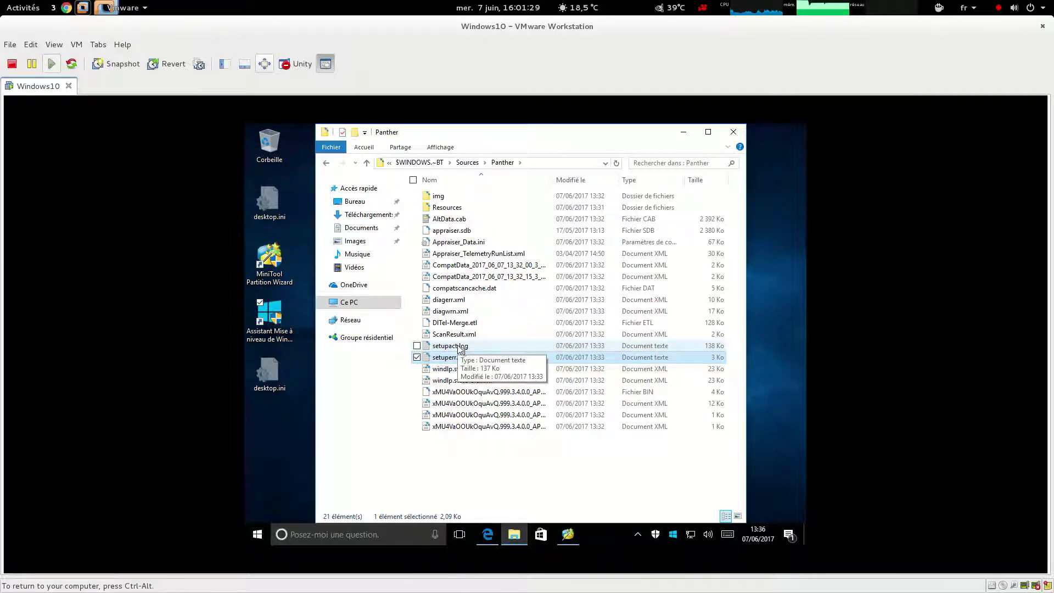
pyautogui.rightClick(458, 346)
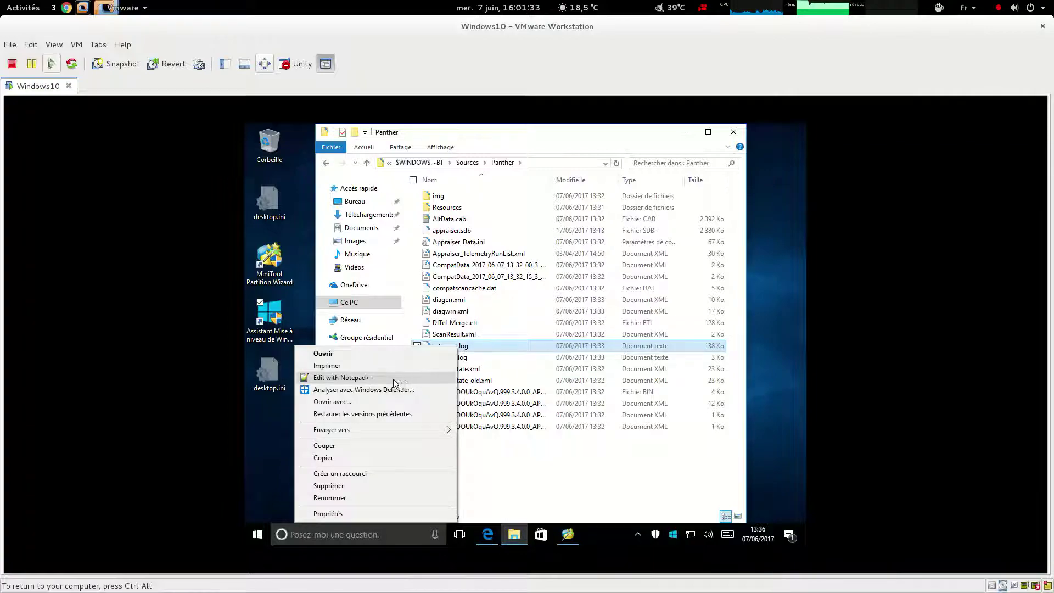
pyautogui.click(394, 379)
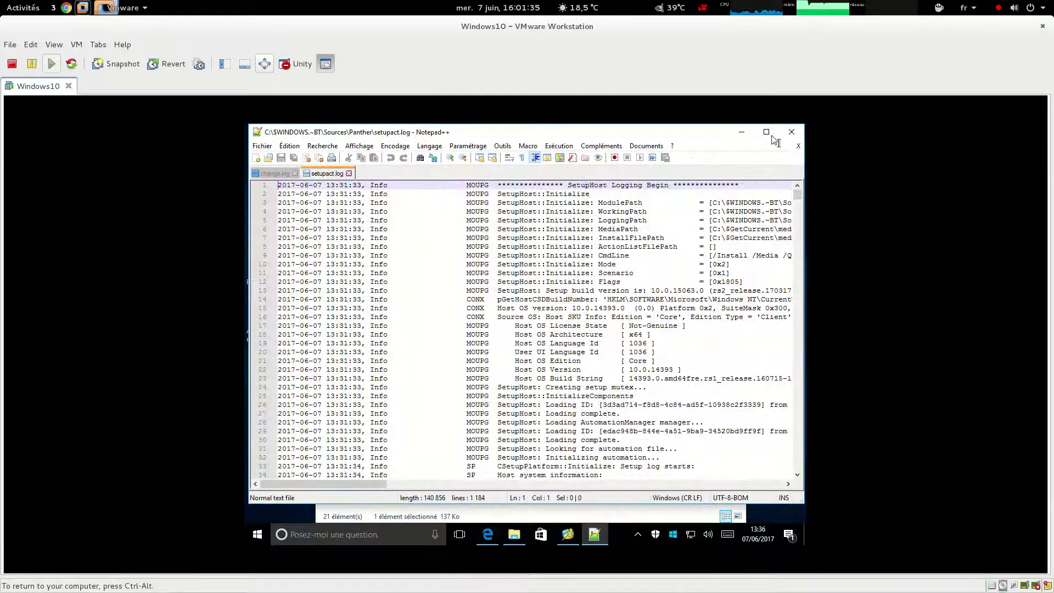
# Maximize Notepad++ and scroll setupact.log to the 0xC1900200 error lines, then go back to Chrome
pyautogui.click(767, 131)
pyautogui.scroll(-1, 799, 191)
pyautogui.moveTo(799, 191); pyautogui.dragTo(779, 443)
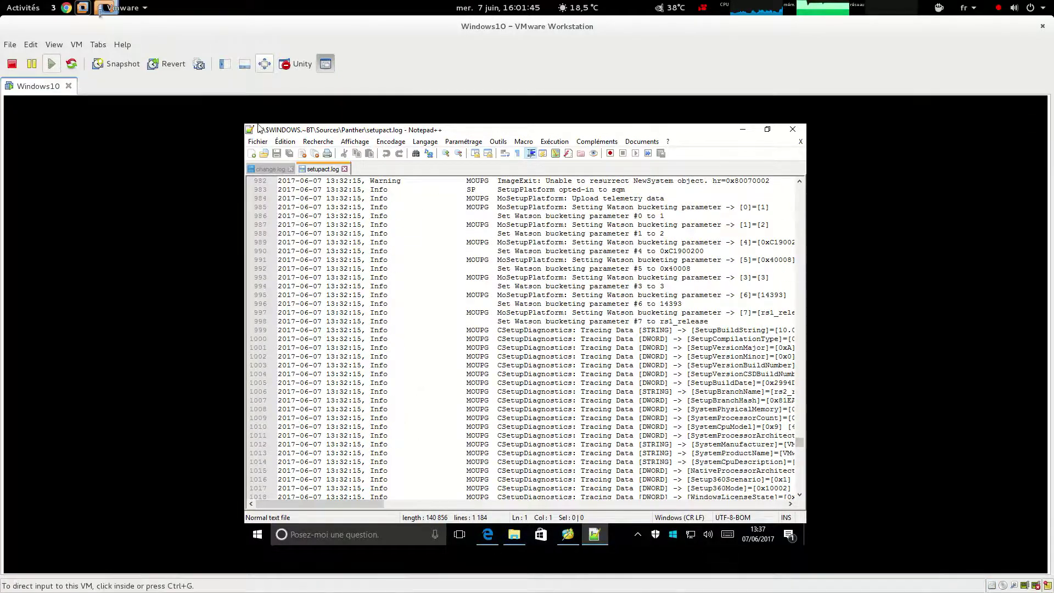
pyautogui.click(72, 8)
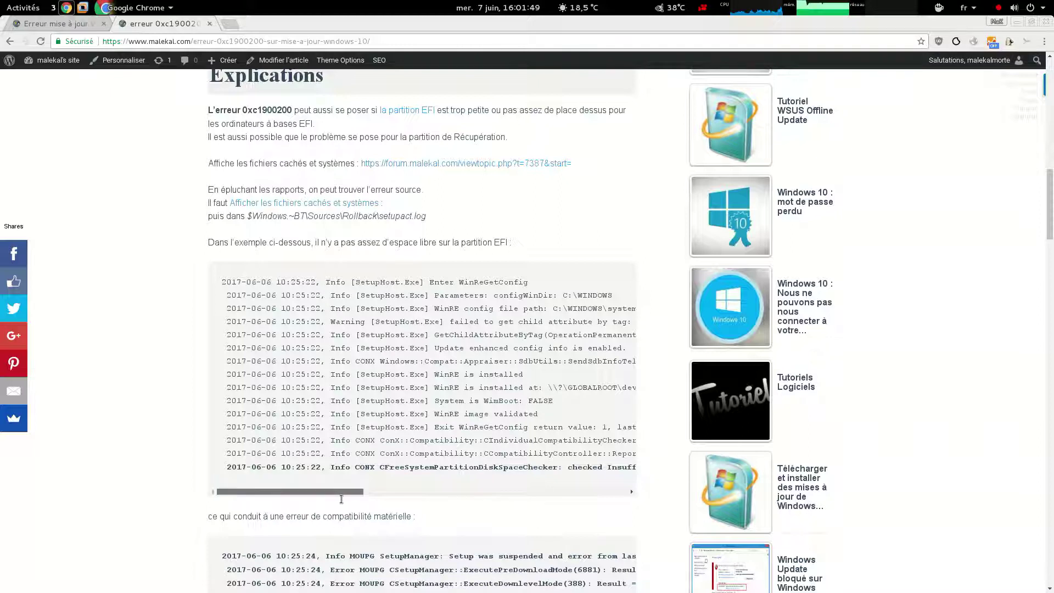
# In the article's log, highlight CFreeSystemPartitionDiskSpaceChecker, the 15 MB required and 14 MB available values
pyautogui.hscroll(1, 347, 500)
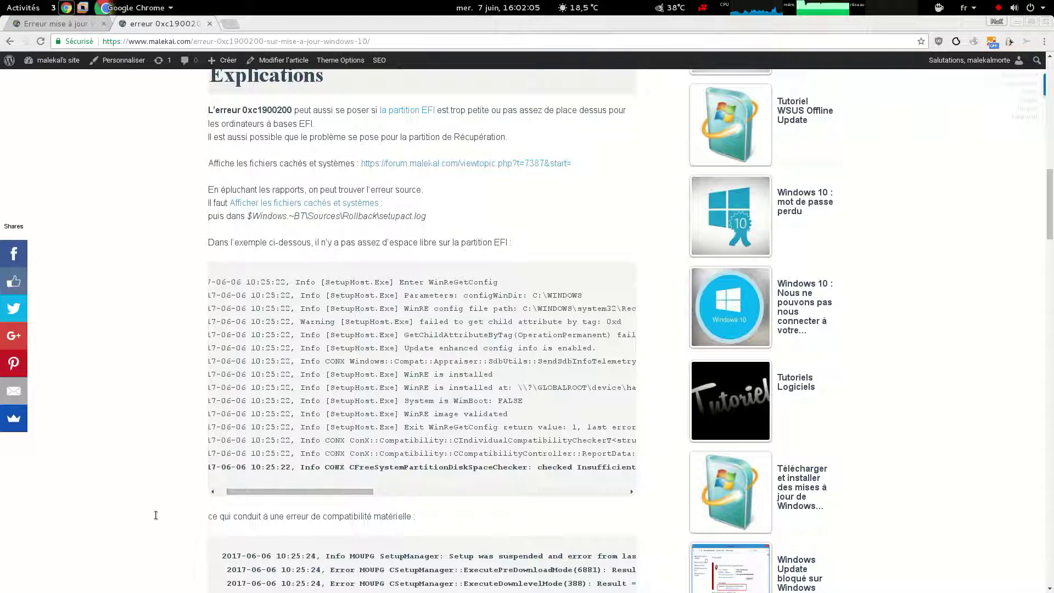
pyautogui.scroll(-3, 155, 514)
pyautogui.hscroll(2, 341, 404)
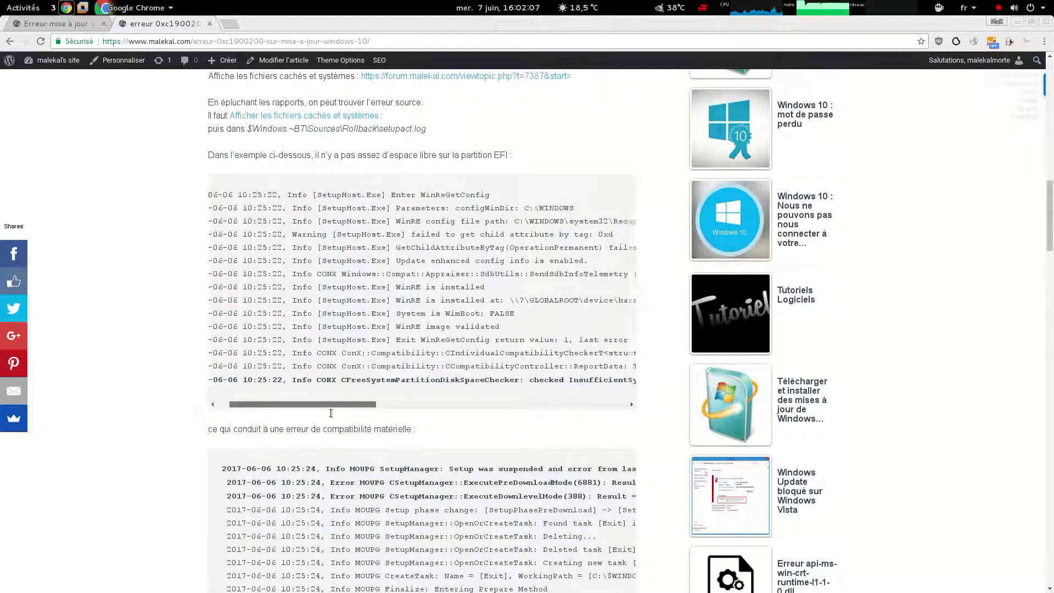
pyautogui.moveTo(301, 381); pyautogui.dragTo(479, 382)
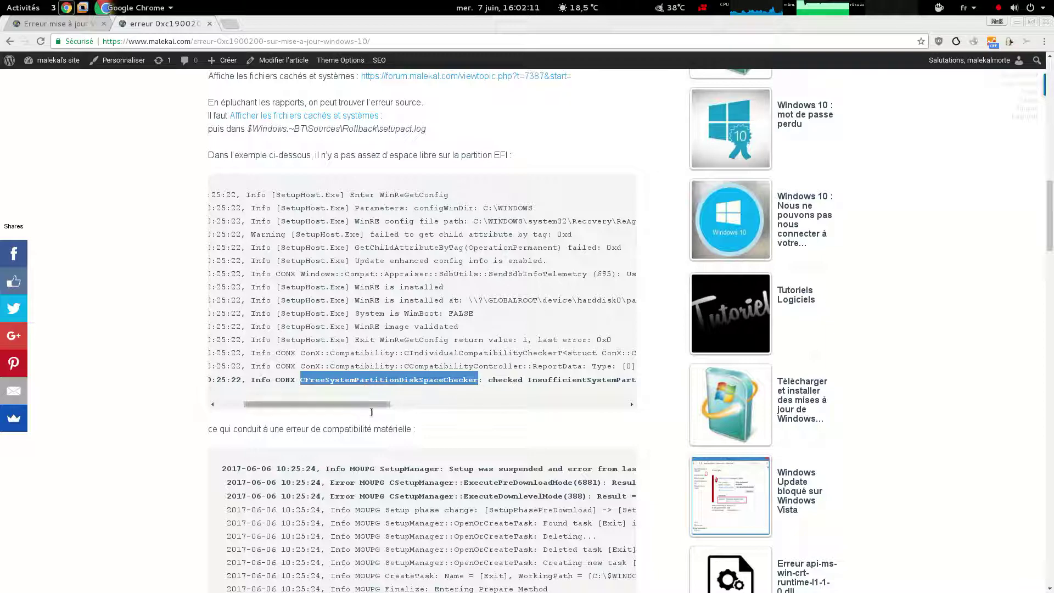
pyautogui.hscroll(5, 357, 390)
pyautogui.moveTo(328, 389); pyautogui.dragTo(472, 387)
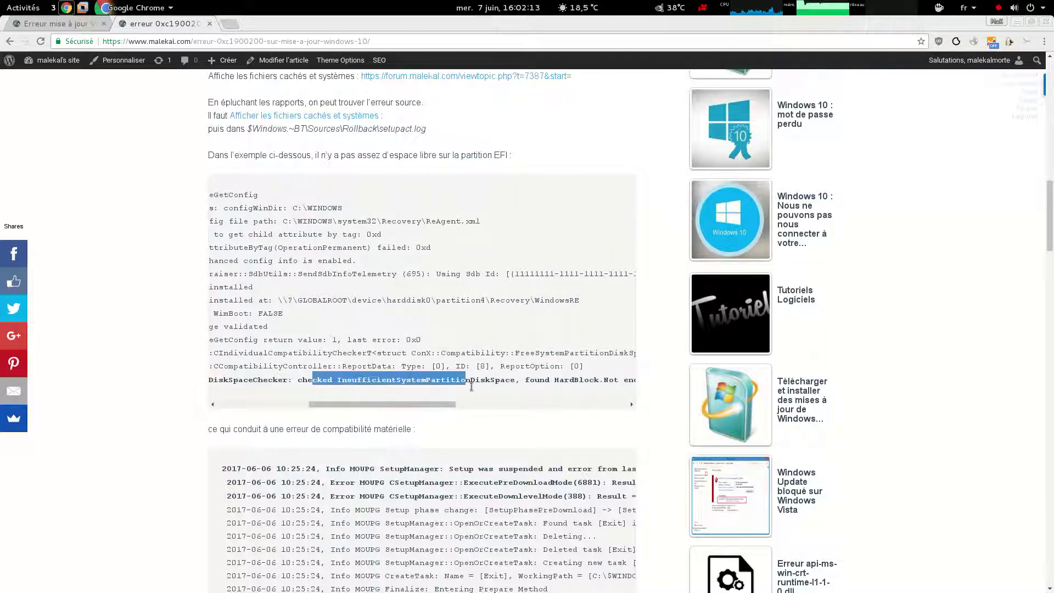
pyautogui.moveTo(394, 407); pyautogui.dragTo(312, 384)
pyautogui.moveTo(475, 409); pyautogui.dragTo(530, 385)
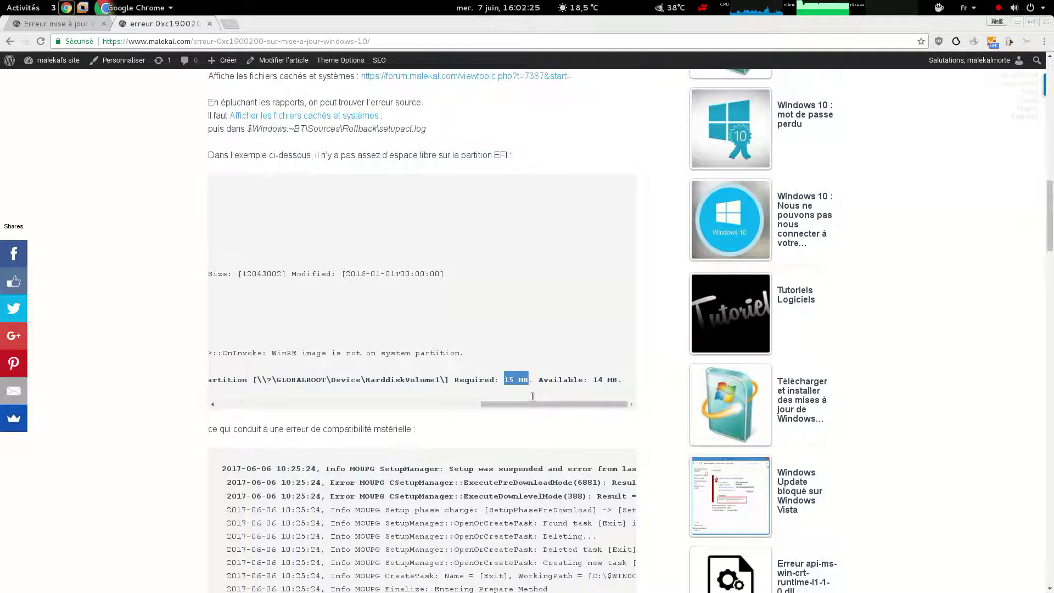
pyautogui.moveTo(593, 383); pyautogui.dragTo(608, 388)
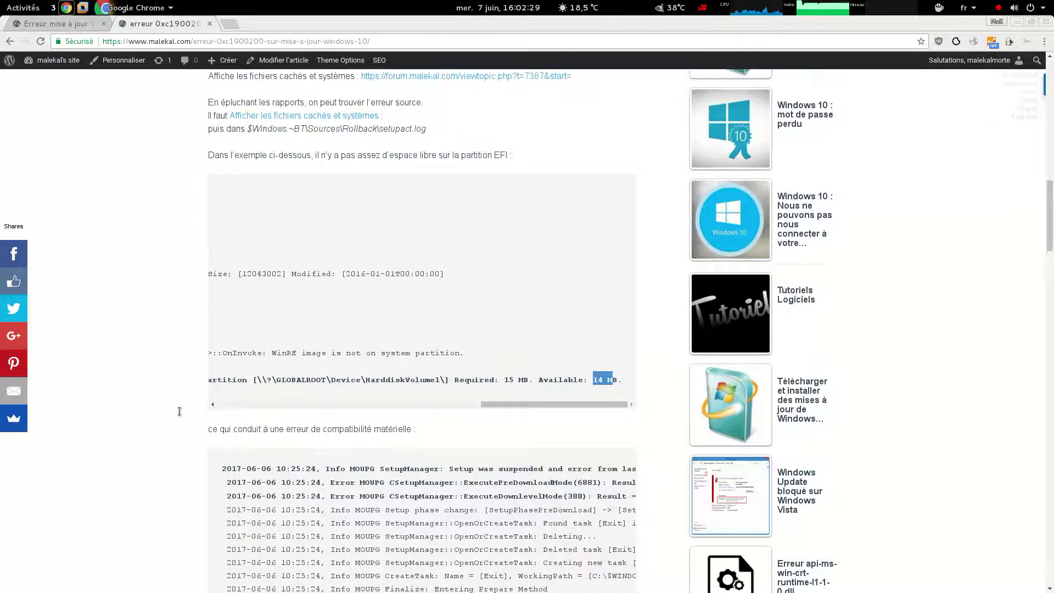
# Highlight the 0xC1900201 error code, then return to the VM and minimize Notepad++
pyautogui.scroll(-5, 179, 411)
pyautogui.scroll(2, 179, 409)
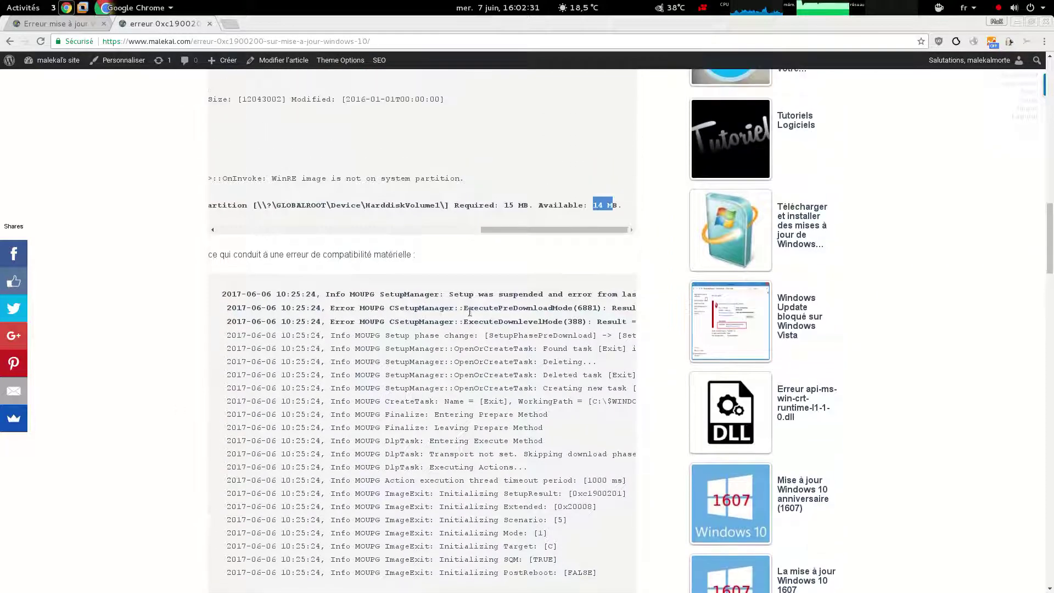
pyautogui.scroll(-1, 179, 342)
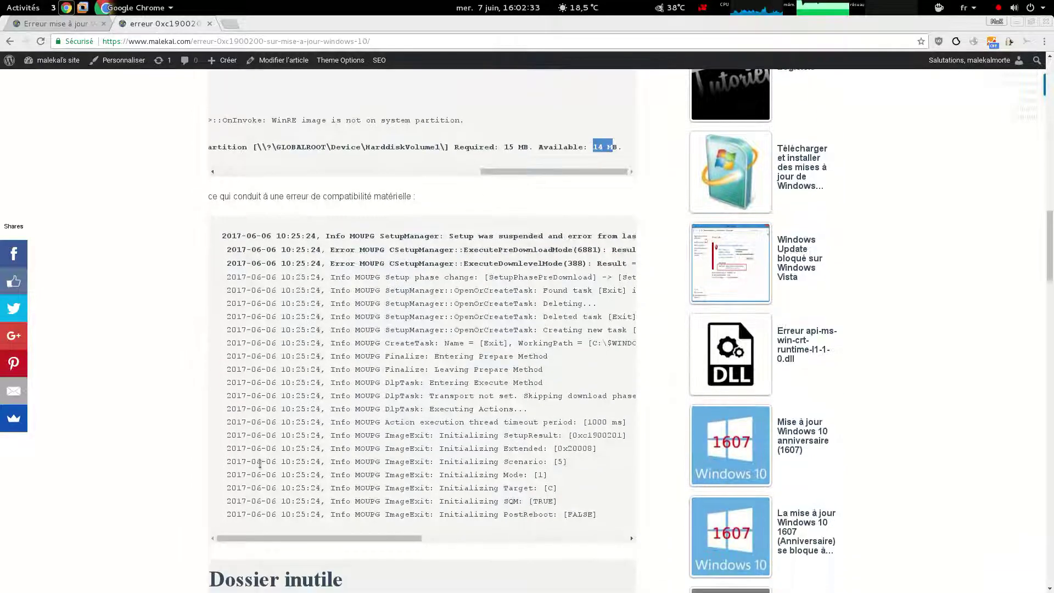
pyautogui.hscroll(5, 445, 451)
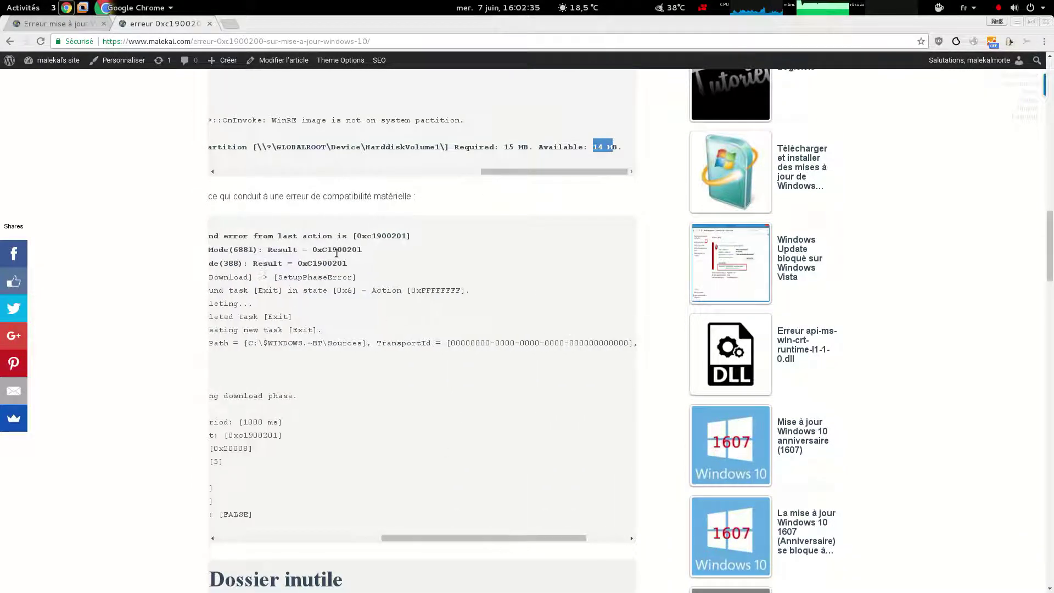
pyautogui.doubleClick(336, 253)
pyautogui.moveTo(482, 538); pyautogui.dragTo(279, 535)
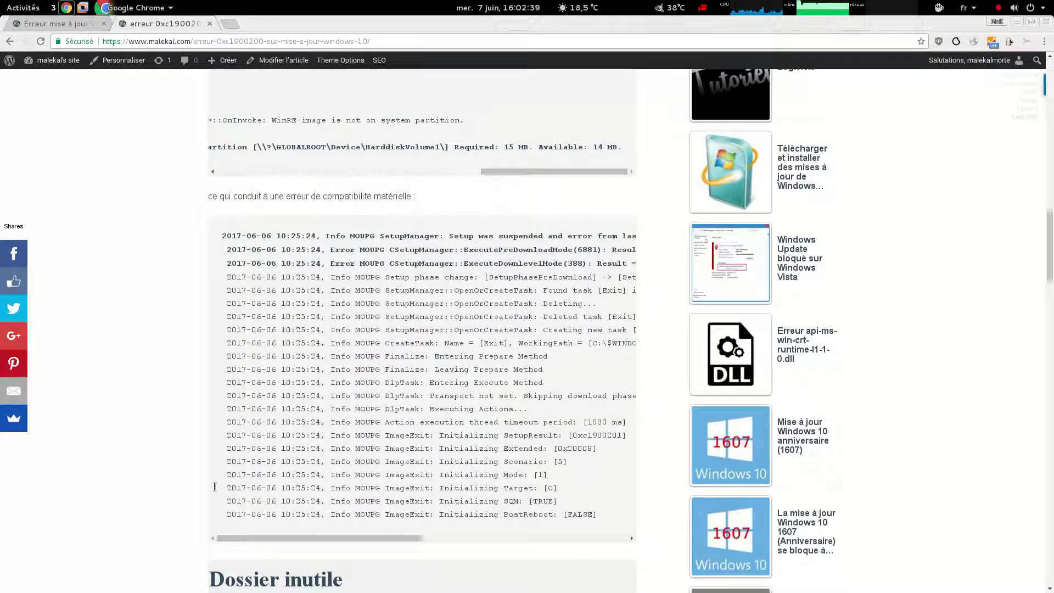
pyautogui.click(83, 7)
pyautogui.click(742, 130)
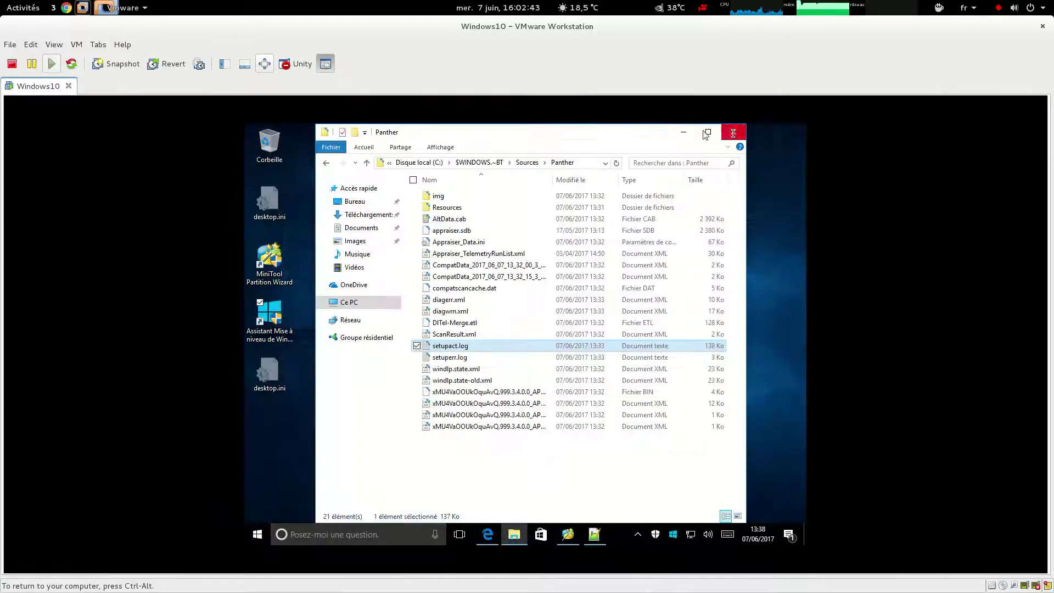
# Launch MiniTool Partition Wizard from the desktop, allowing it through UAC
pyautogui.click(681, 133)
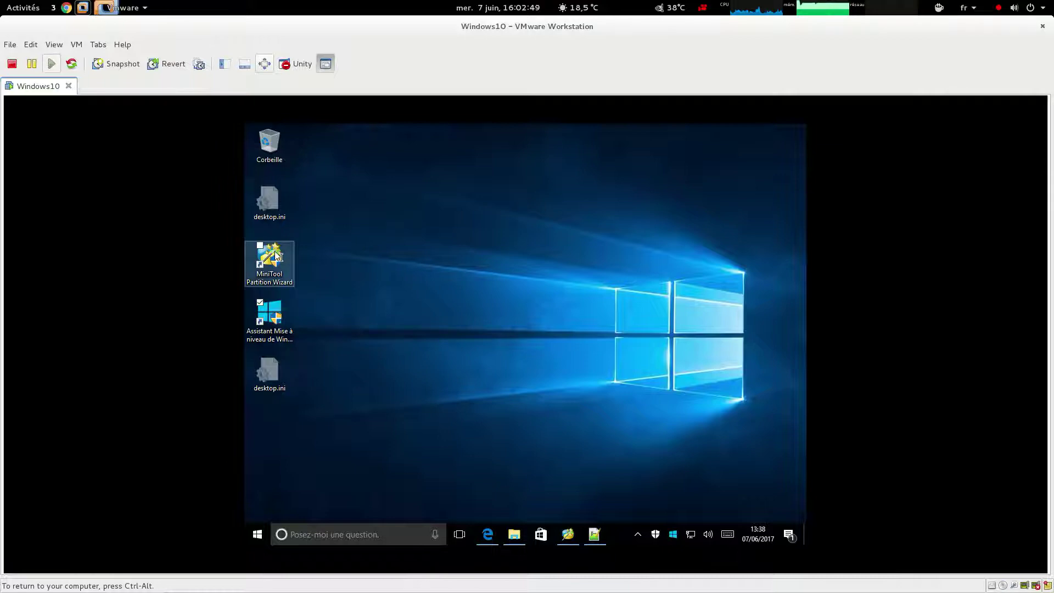
pyautogui.doubleClick(276, 255)
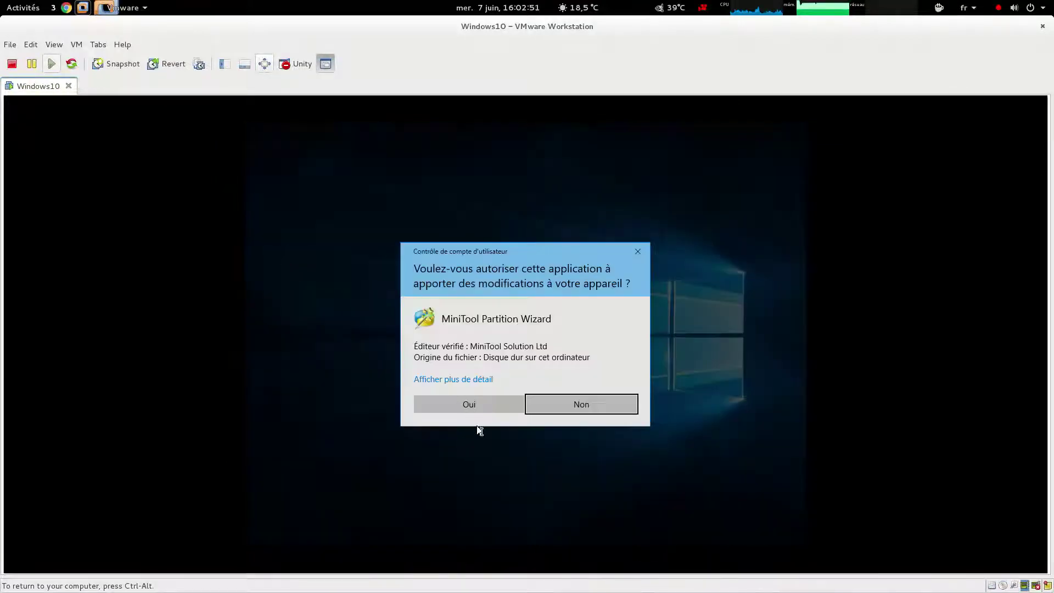
pyautogui.click(481, 411)
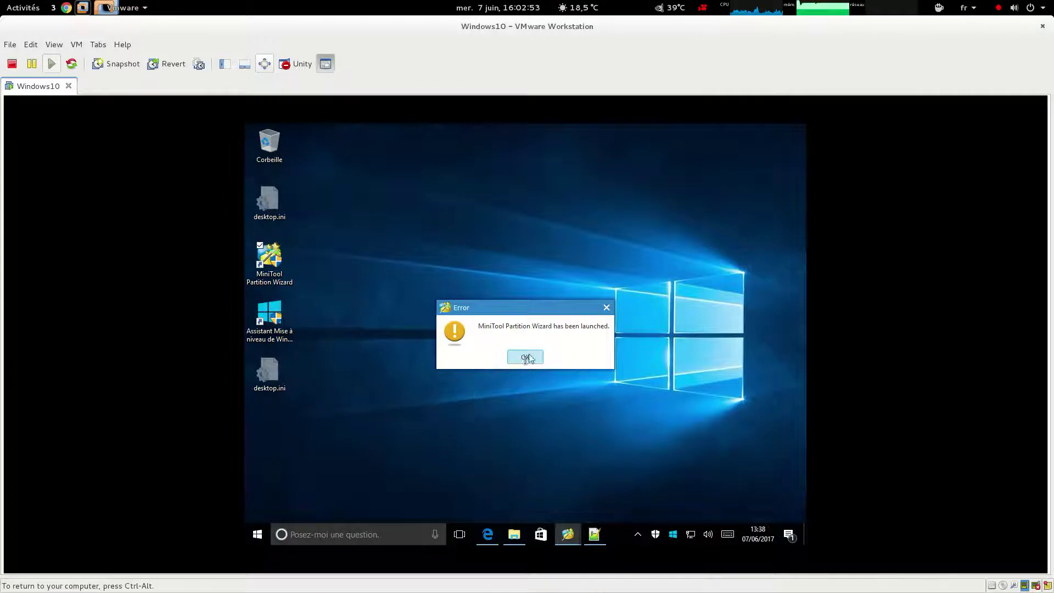
pyautogui.click(523, 357)
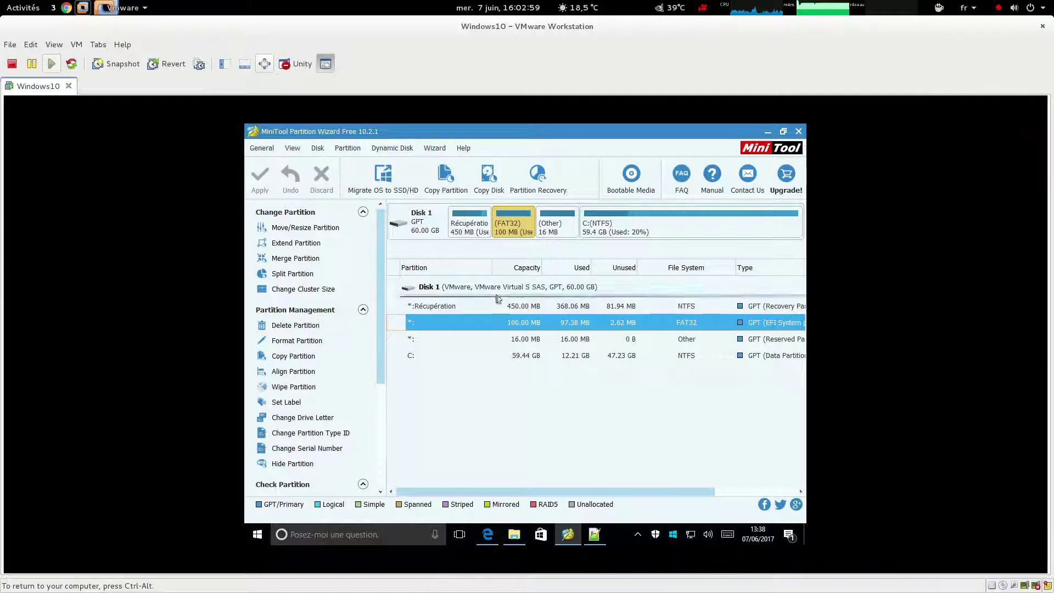
# Inspect the Récupération, 100 MB FAT32 EFI, Recovery and 16 MB reserved partitions
pyautogui.click(523, 312)
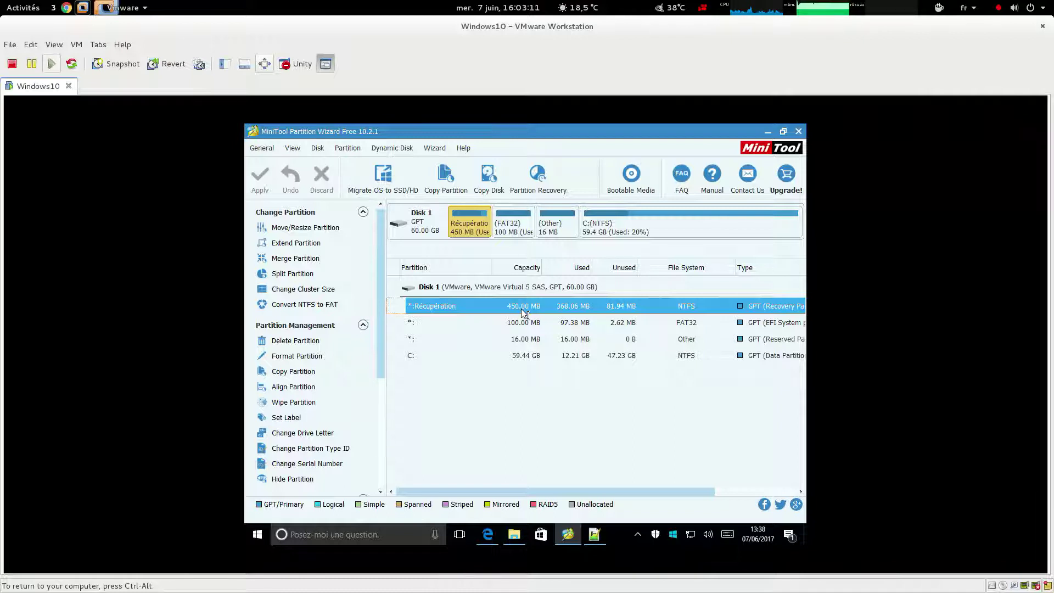
pyautogui.click(549, 324)
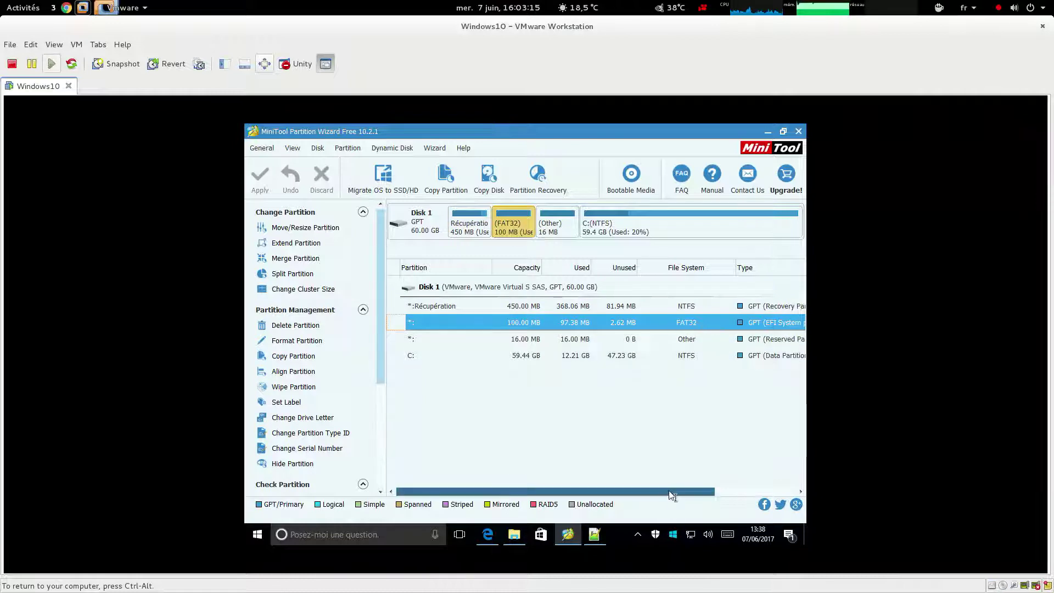
pyautogui.moveTo(672, 494); pyautogui.dragTo(718, 494)
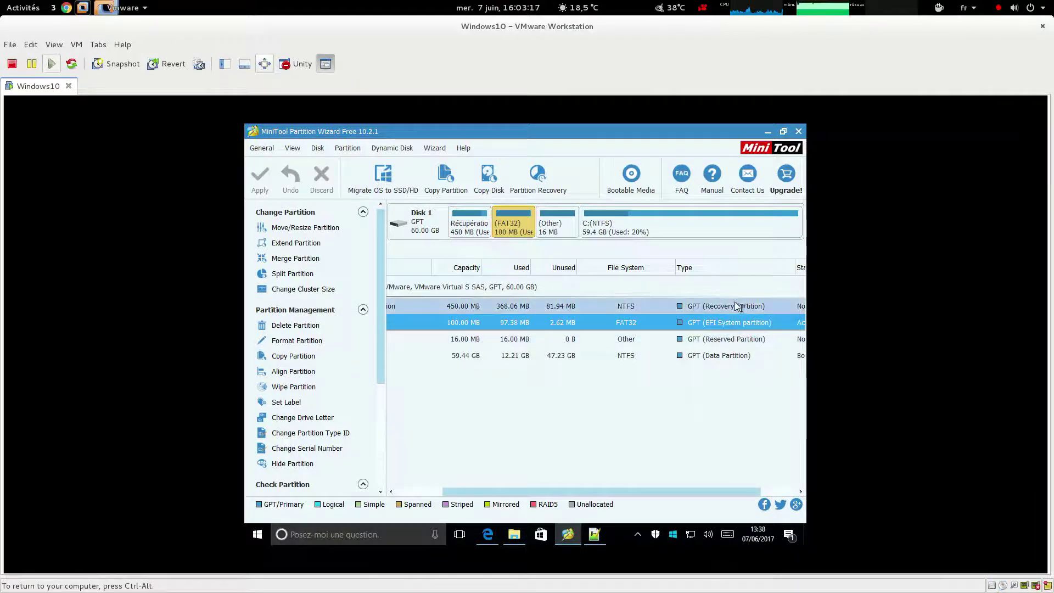
pyautogui.click(722, 308)
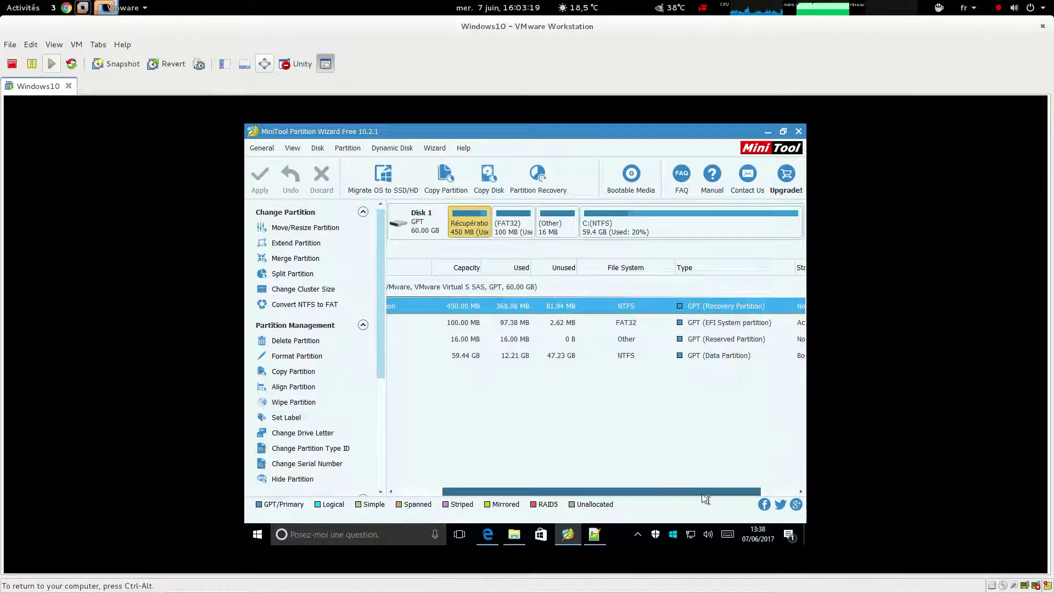
pyautogui.moveTo(704, 496); pyautogui.dragTo(658, 496)
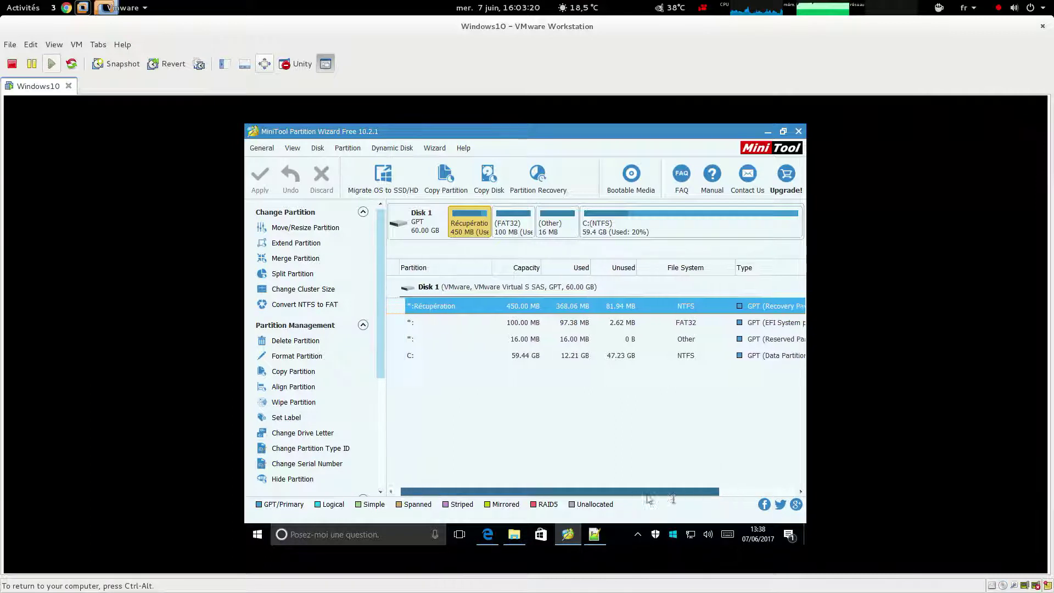
pyautogui.click(545, 346)
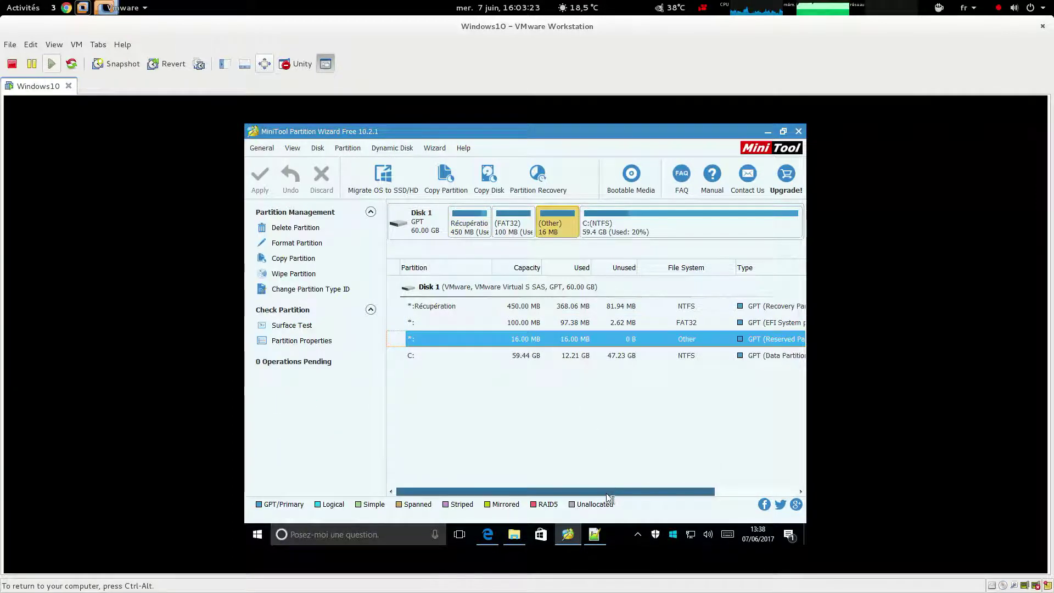
pyautogui.moveTo(608, 494); pyautogui.dragTo(679, 493)
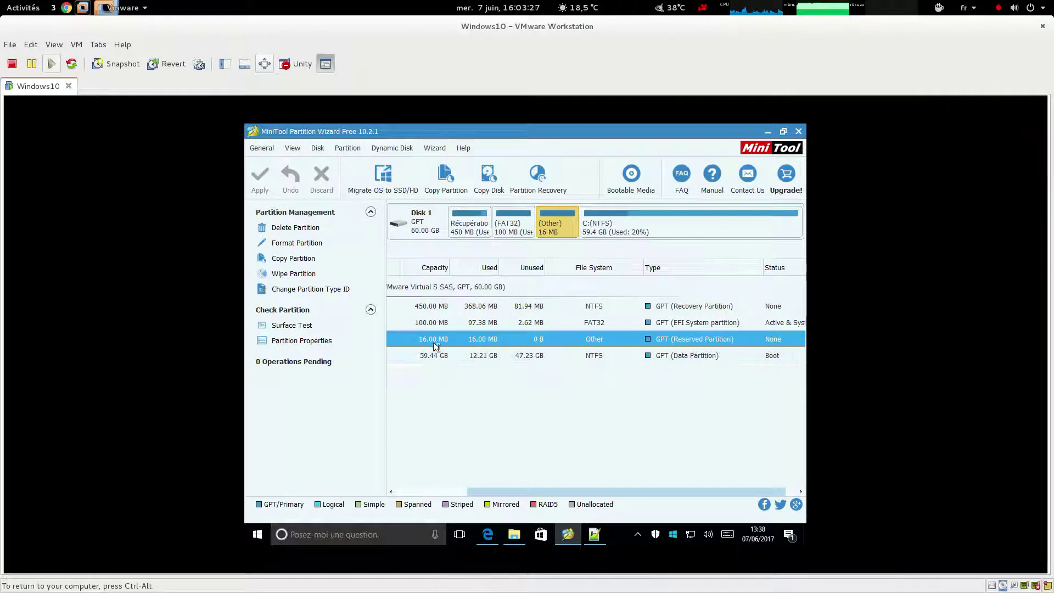
pyautogui.moveTo(568, 493); pyautogui.dragTo(476, 495)
# Recheck the C:, reserved and Récupération partitions, ending on the EFI partition with 2.62 MB free
pyautogui.click(525, 328)
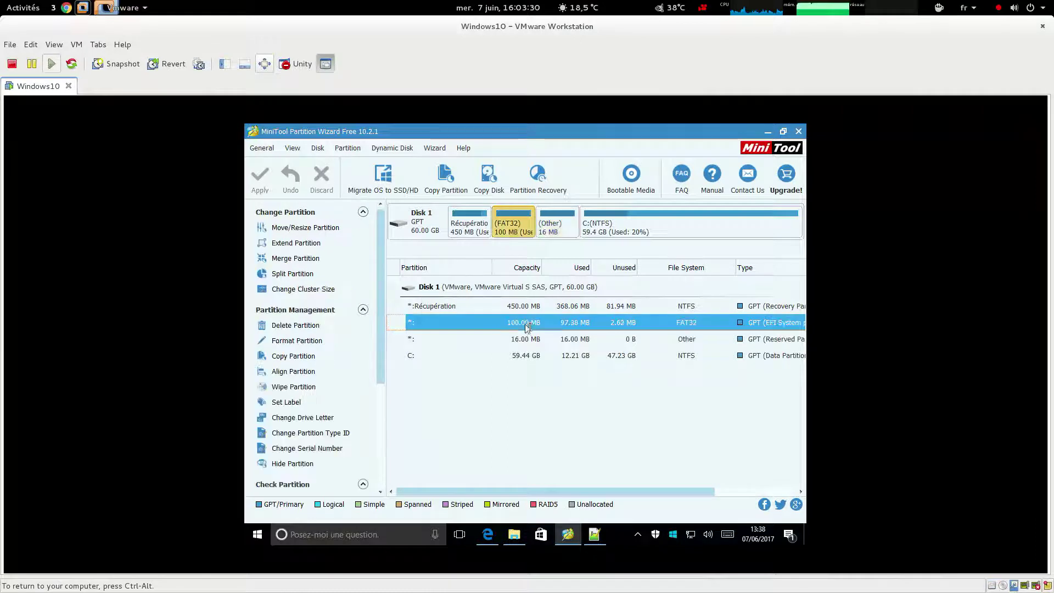
pyautogui.click(548, 357)
pyautogui.moveTo(571, 497); pyautogui.dragTo(464, 492)
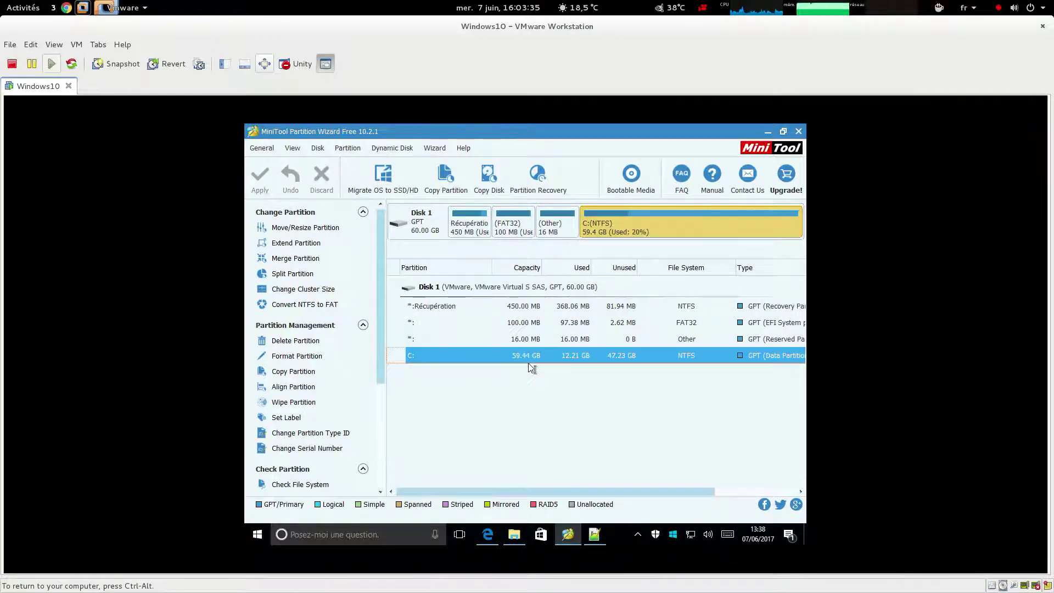
pyautogui.click(528, 339)
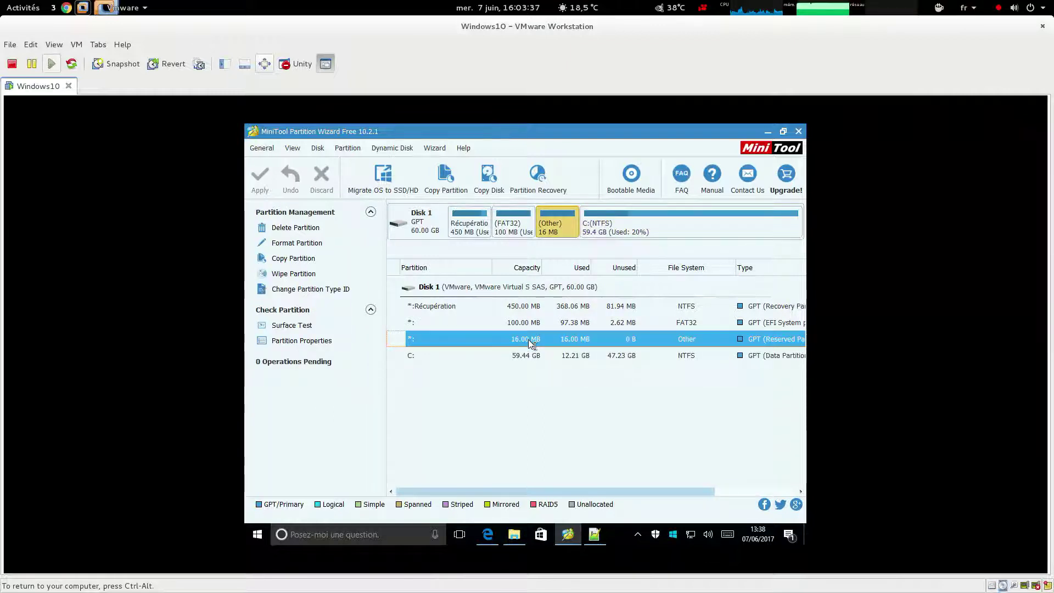
pyautogui.click(530, 322)
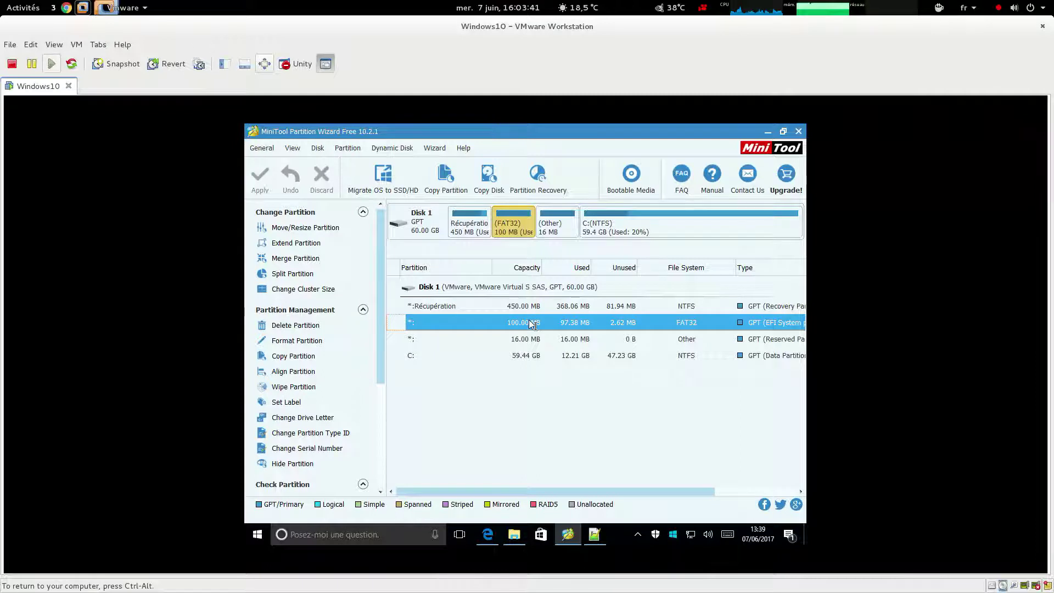
pyautogui.click(520, 308)
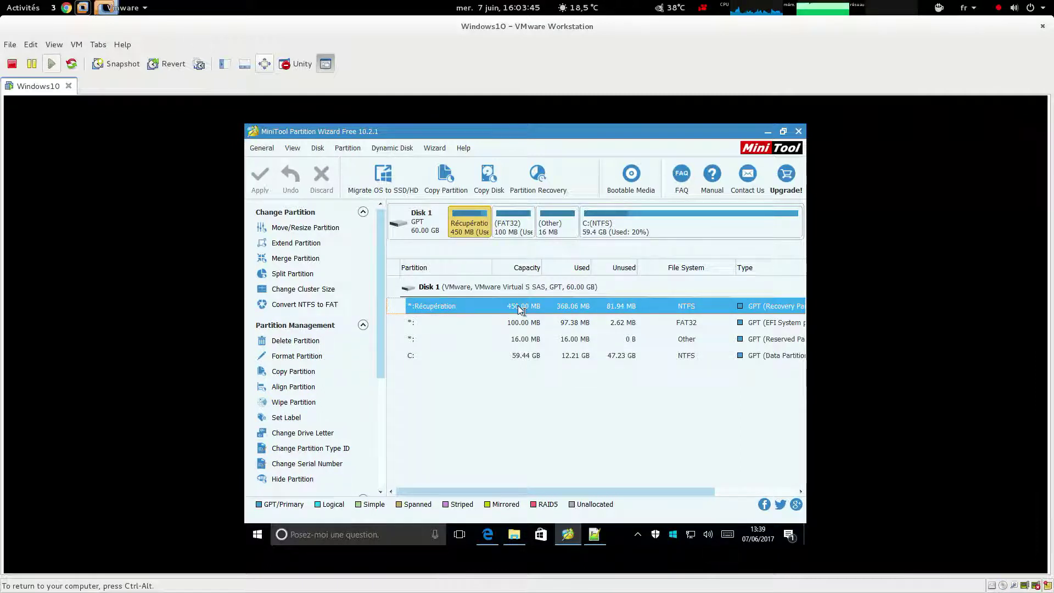
pyautogui.click(591, 327)
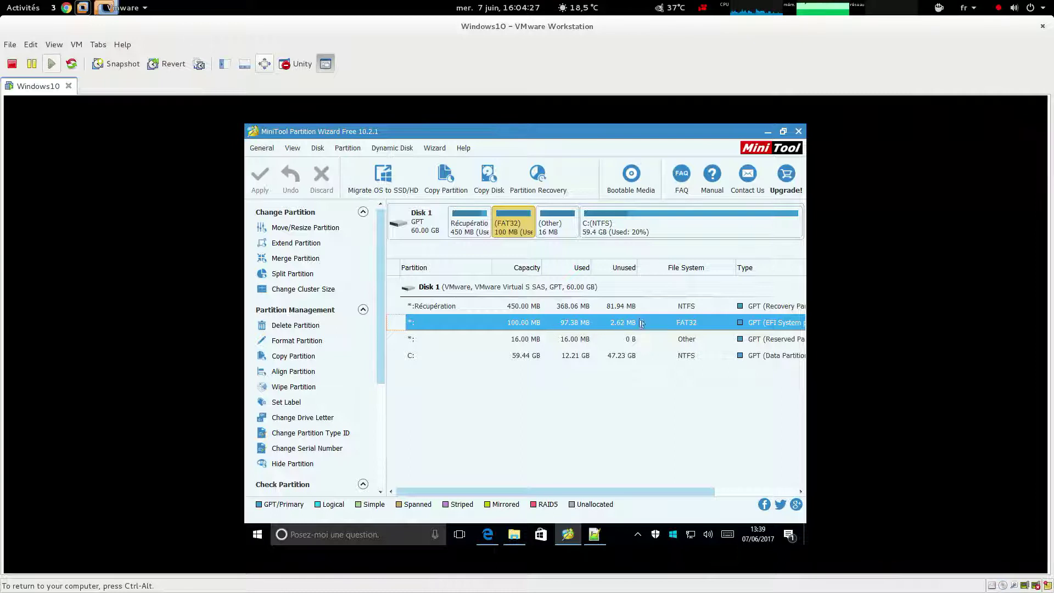
# View the article's partition screenshot full-size in a new tab (100 MB ESP, 14.64 MB unused), then return to VMware
pyautogui.hotkey('ctrl', 'alt')
pyautogui.hotkey('alt', 'Tab')
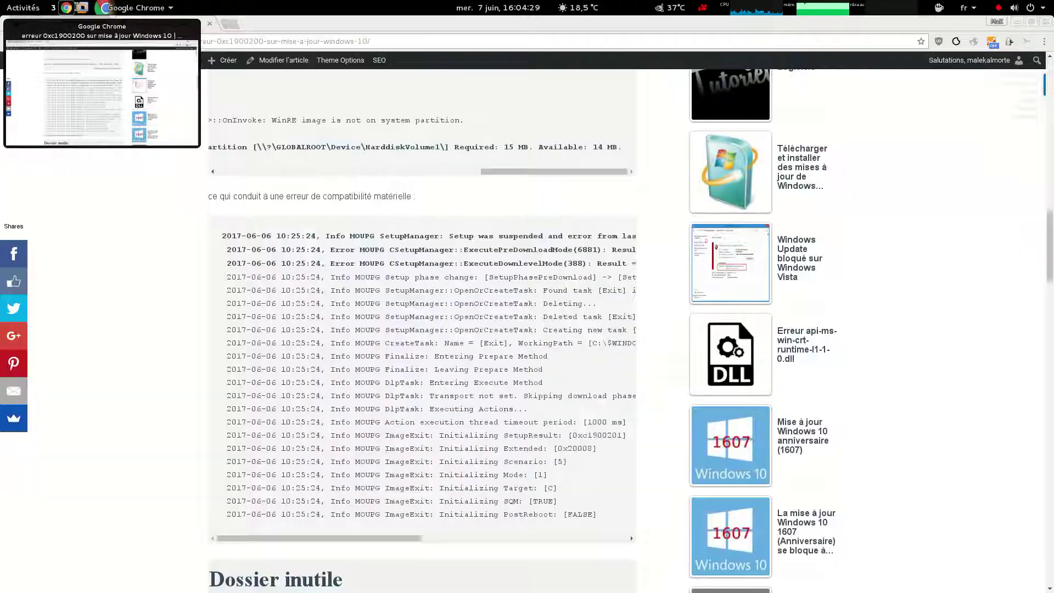
pyautogui.scroll(-8, 145, 516)
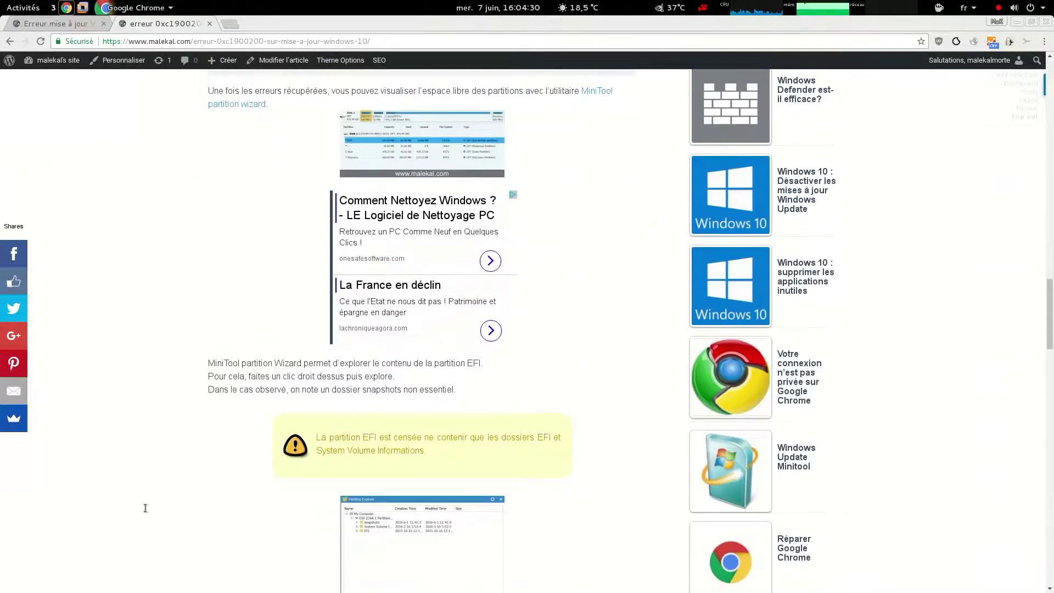
pyautogui.scroll(-4, 145, 506)
pyautogui.scroll(3, 145, 506)
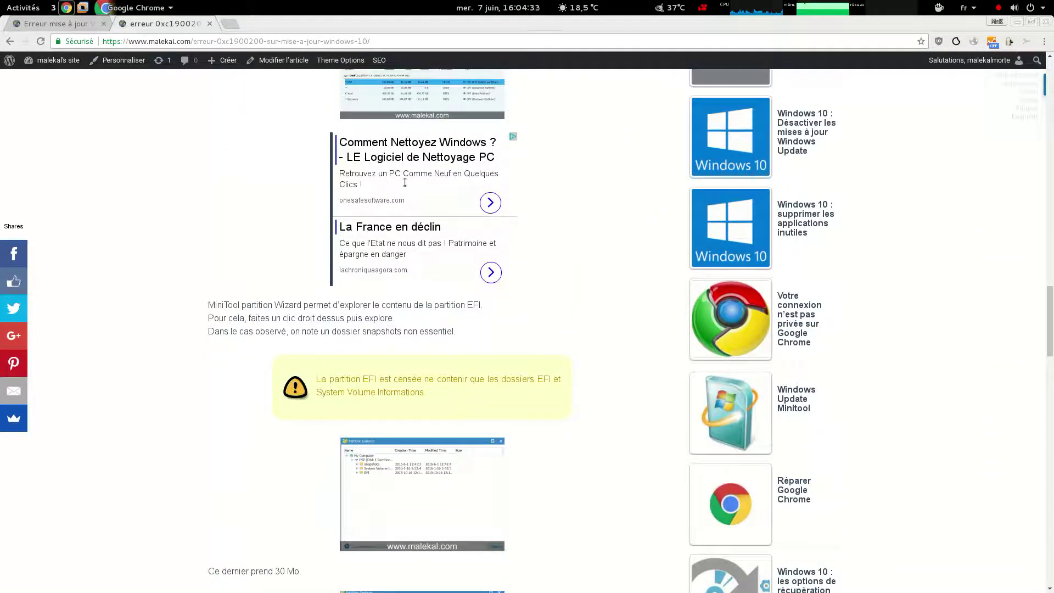
pyautogui.rightClick(409, 102)
pyautogui.click(440, 107)
pyautogui.click(272, 24)
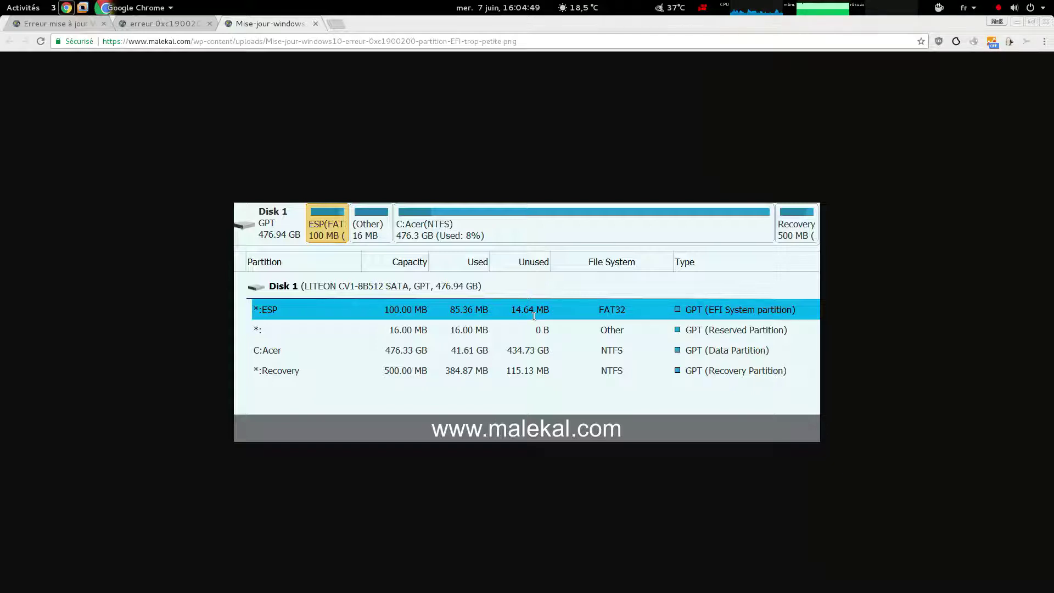
pyautogui.hotkey('alt', 'Tab')
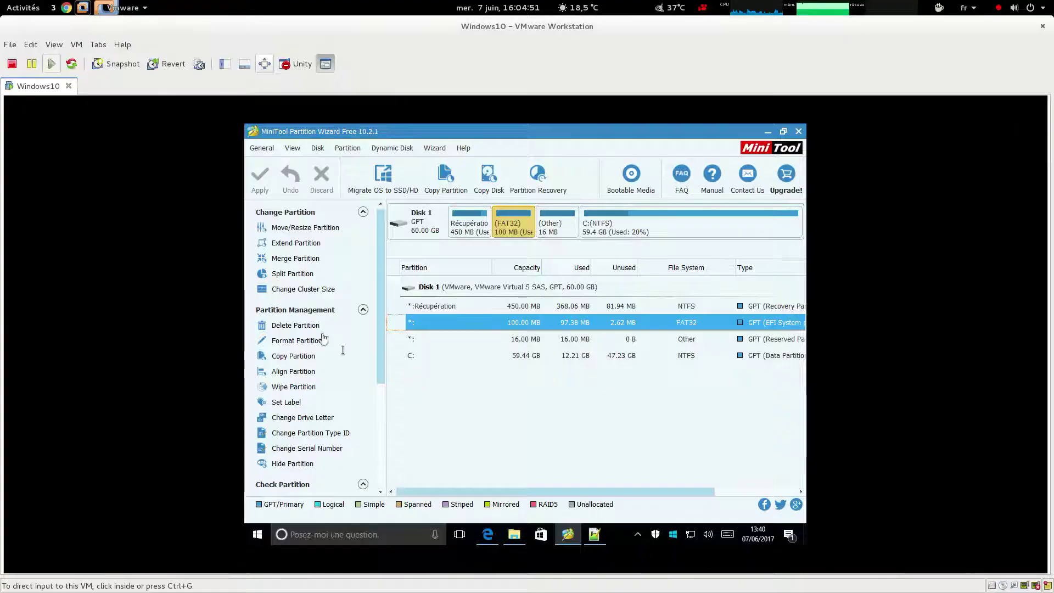
# Explore the 100 MB FAT32 EFI partition's System Volume Information and EFI folders, then switch to Chrome
pyautogui.rightClick(542, 322)
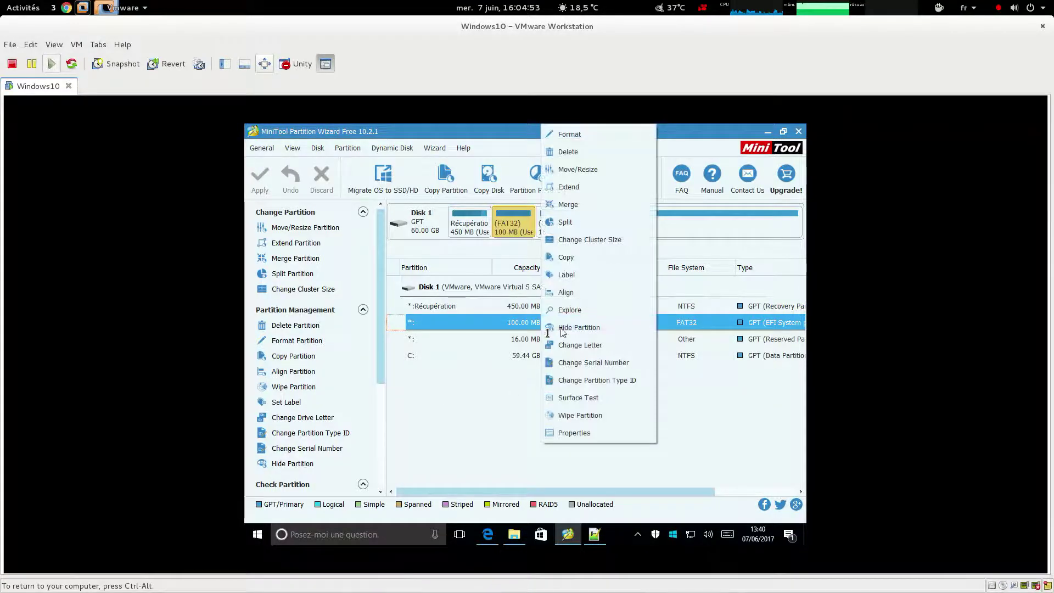
pyautogui.click(609, 311)
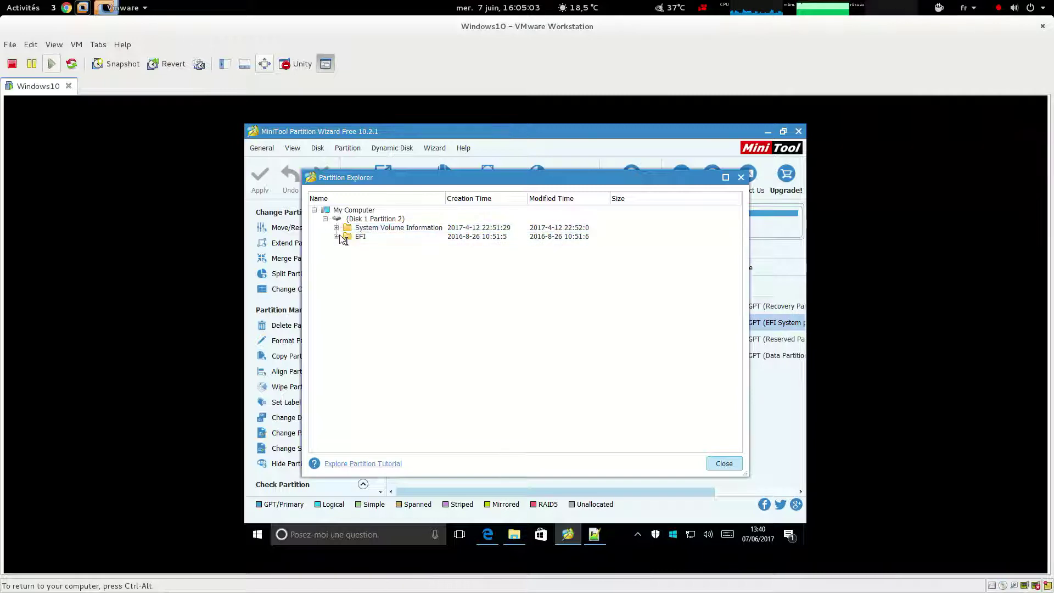
pyautogui.hotkey('alt', 'Tab')
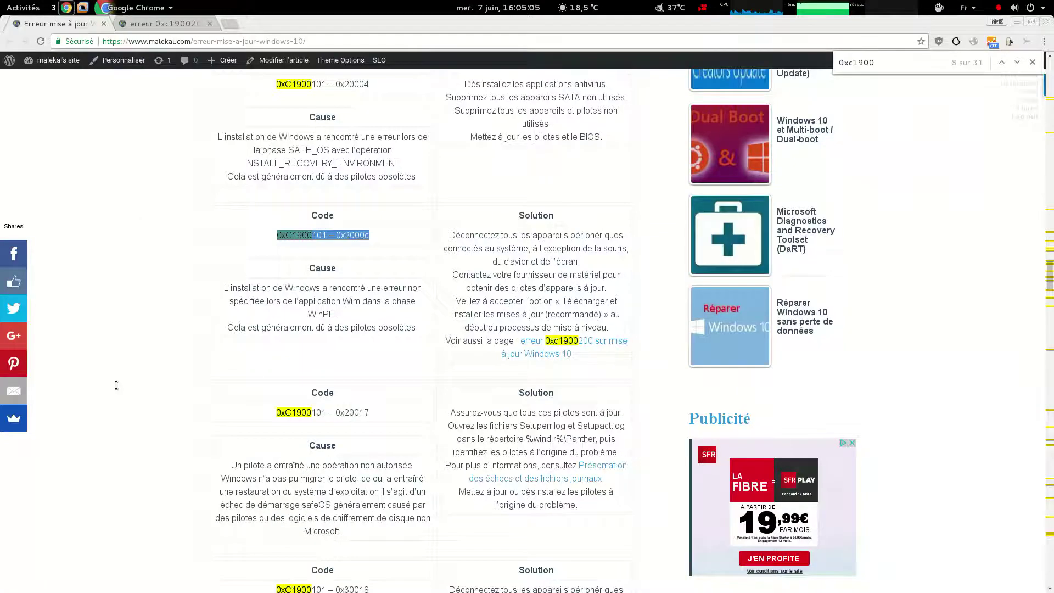
# Open the first Partition Explorer screenshot in a background tab and view it full-size
pyautogui.click(162, 24)
pyautogui.scroll(-4, 245, 404)
pyautogui.scroll(6, 247, 377)
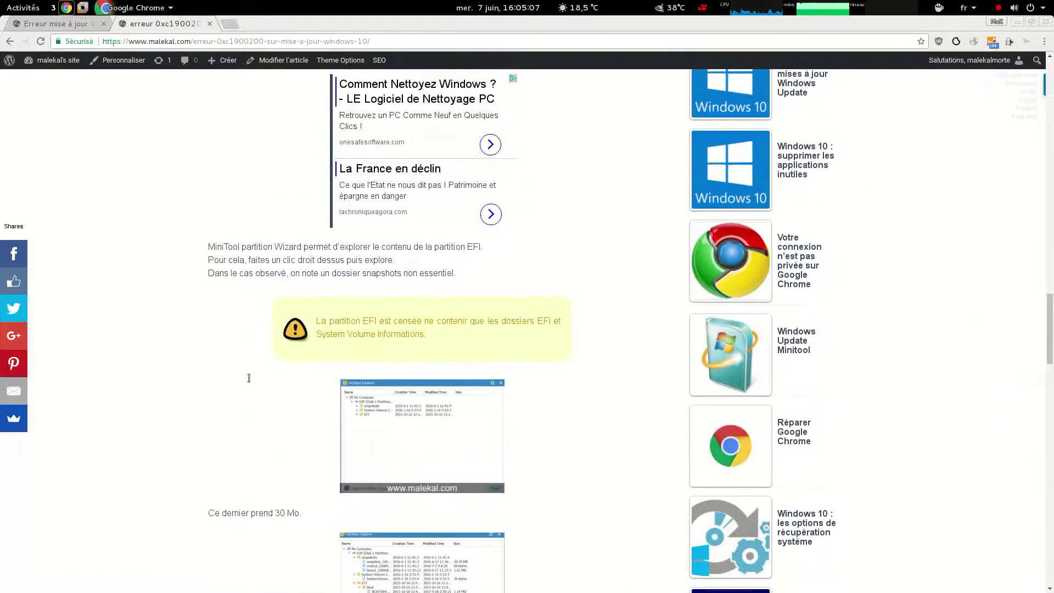
pyautogui.scroll(-7, 249, 378)
pyautogui.middleClick(386, 236)
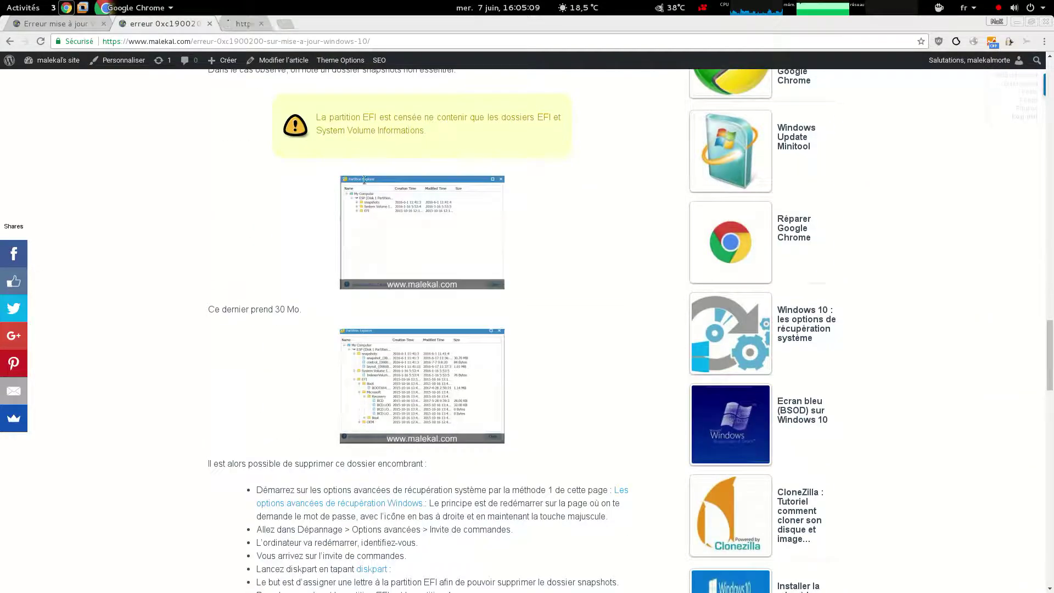
pyautogui.click(276, 28)
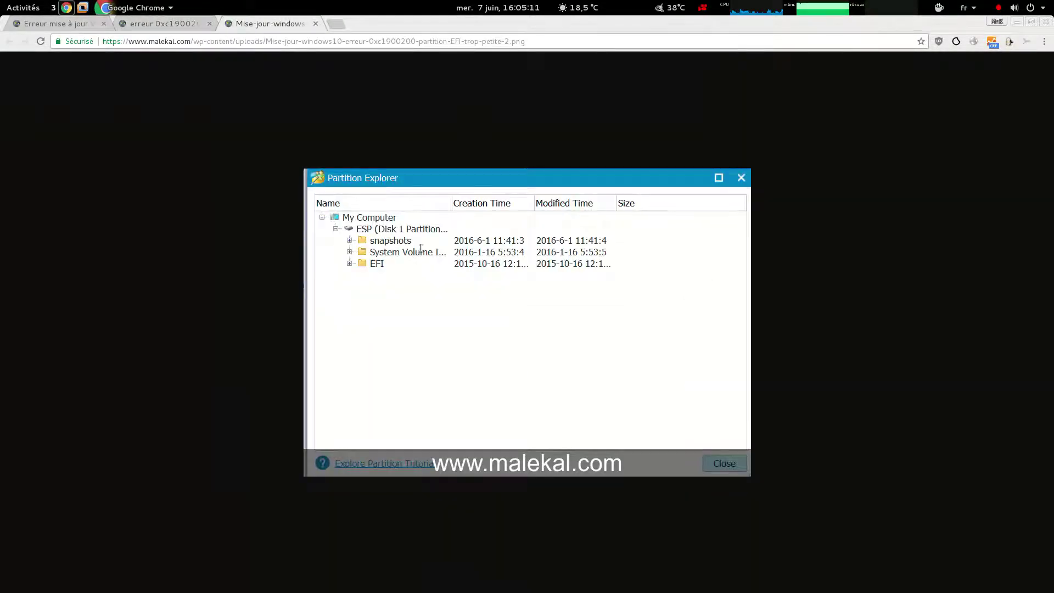
pyautogui.click(174, 25)
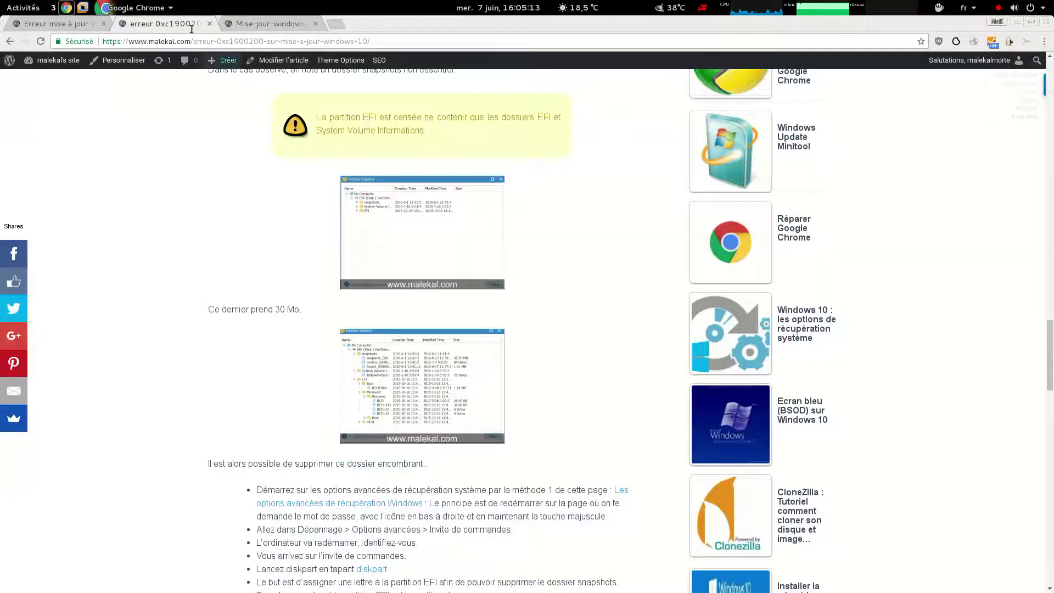
# View the second screenshot showing the expanded snapshots folder, then close both image tabs
pyautogui.rightClick(411, 348)
pyautogui.click(437, 361)
pyautogui.click(378, 28)
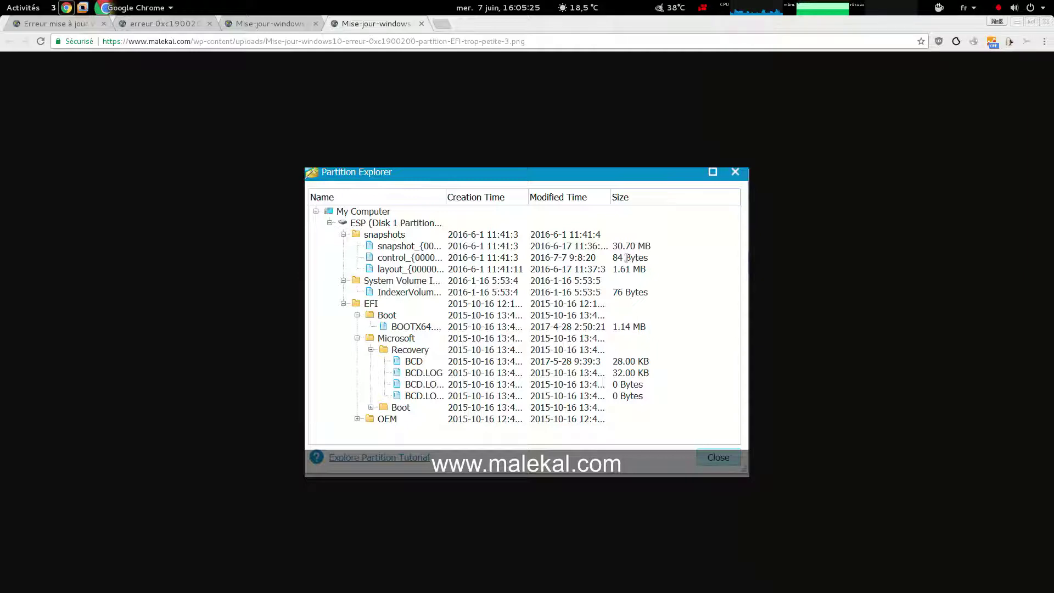
pyautogui.click(421, 24)
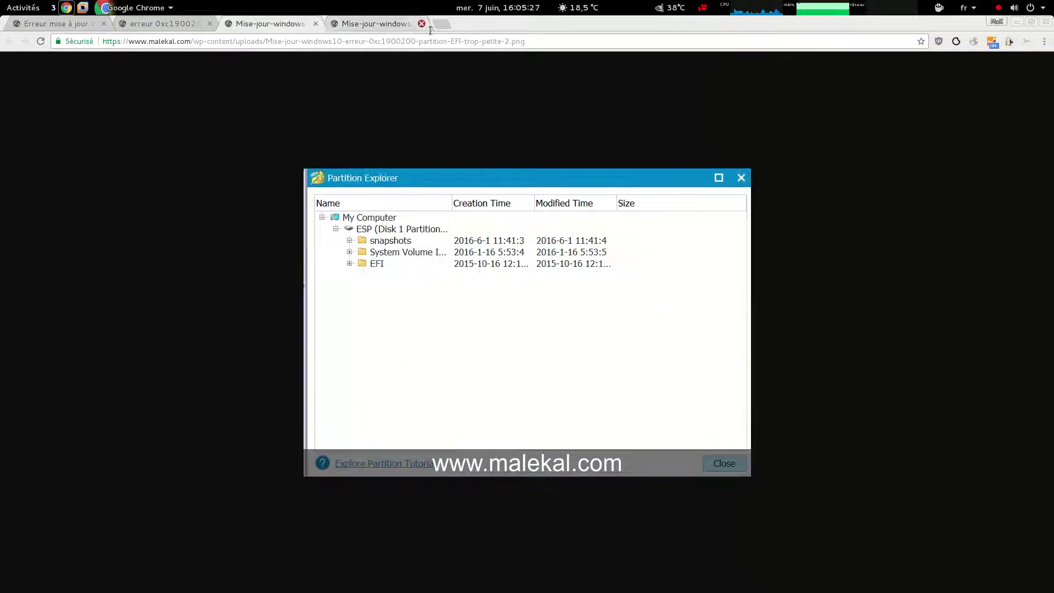
pyautogui.click(315, 24)
pyautogui.click(82, 7)
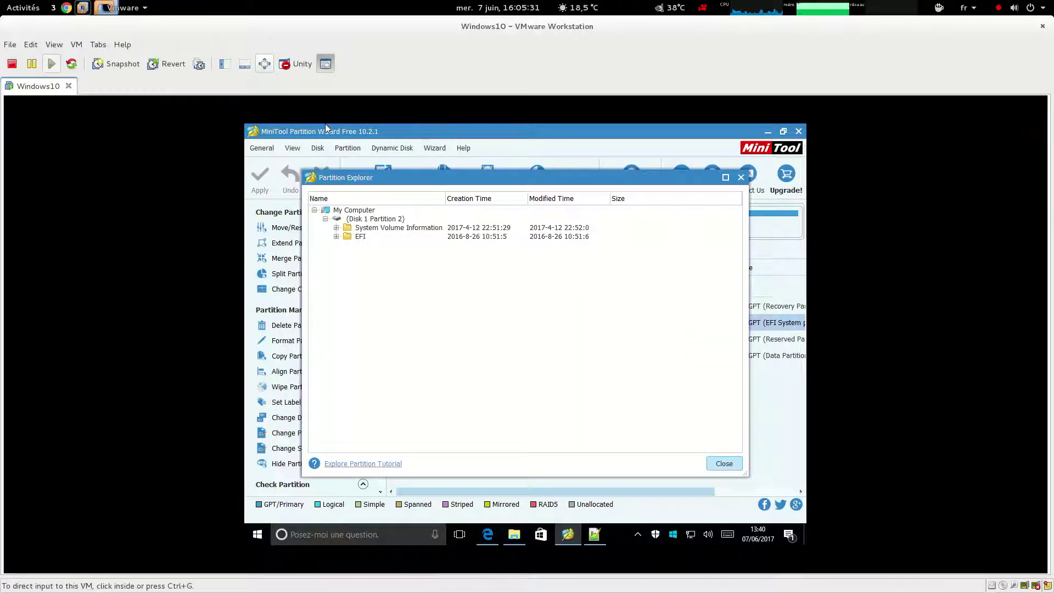
pyautogui.click(67, 7)
pyautogui.click(192, 22)
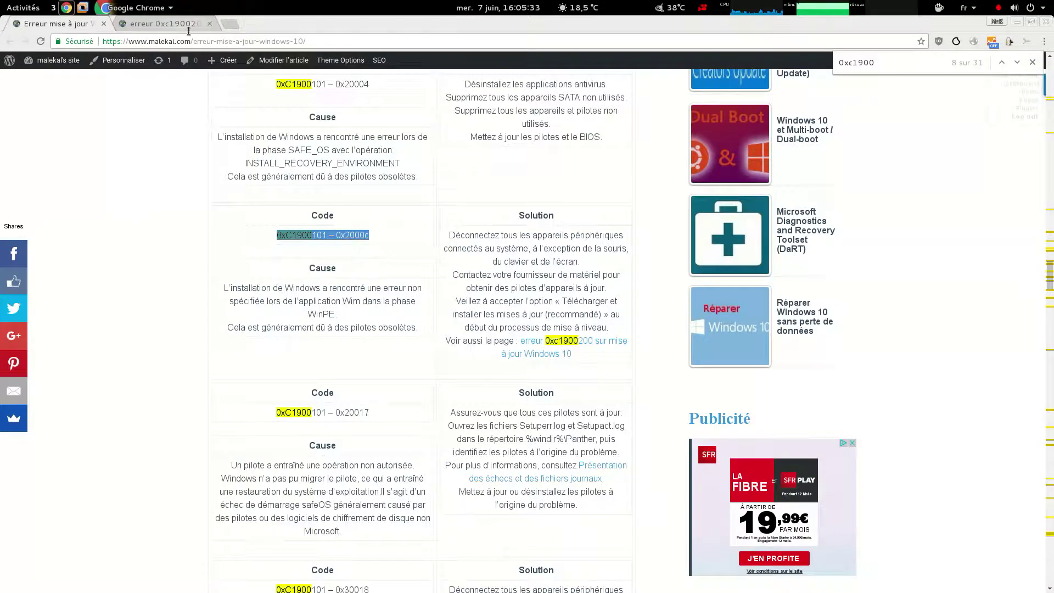
# Select the 'rd snapshots' line in the article's diskpart code, then close VMware's Partition Explorer
pyautogui.scroll(-3, 211, 463)
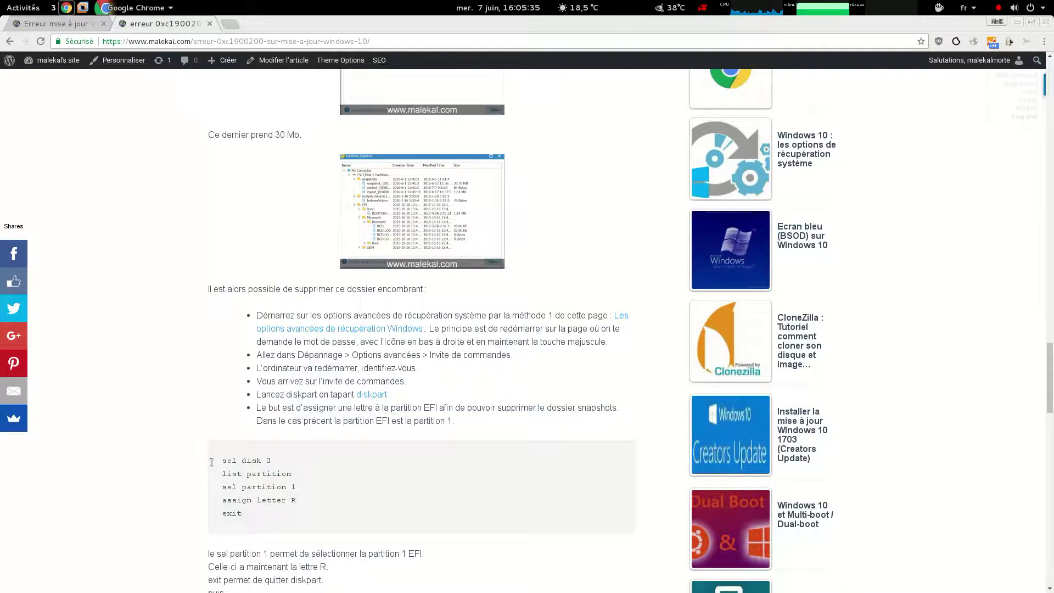
pyautogui.scroll(-5, 210, 462)
pyautogui.scroll(2, 210, 463)
pyautogui.moveTo(312, 447); pyautogui.dragTo(208, 451)
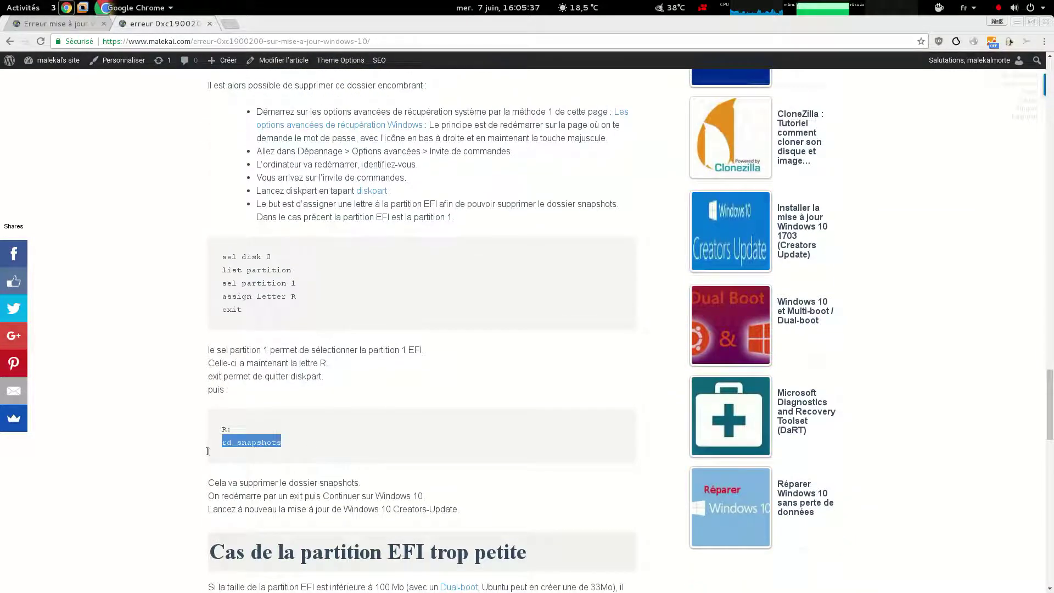
pyautogui.scroll(3, 333, 437)
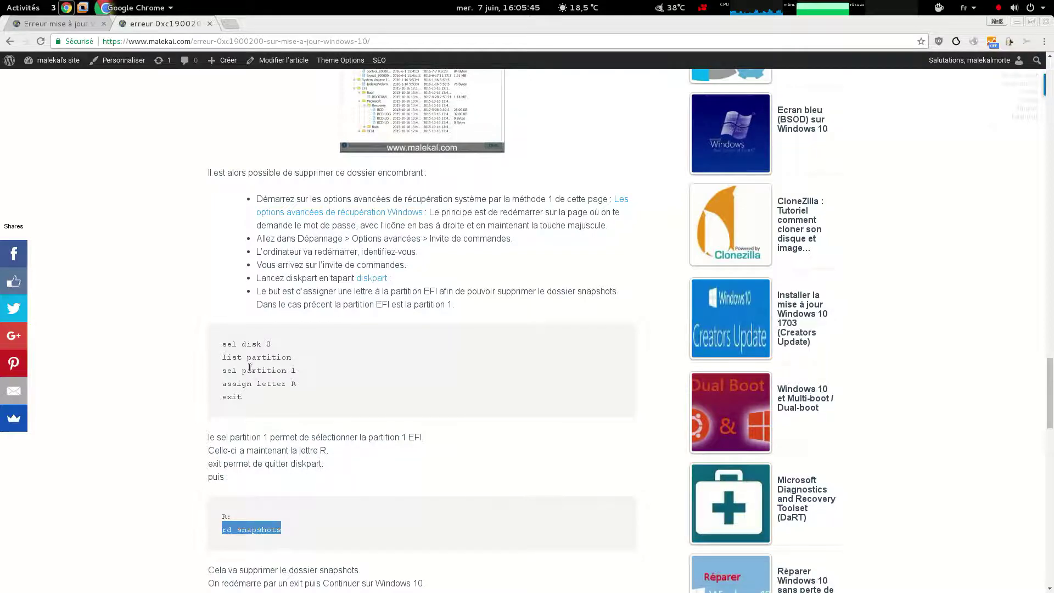
pyautogui.hotkey('alt', 'Tab')
pyautogui.click(735, 465)
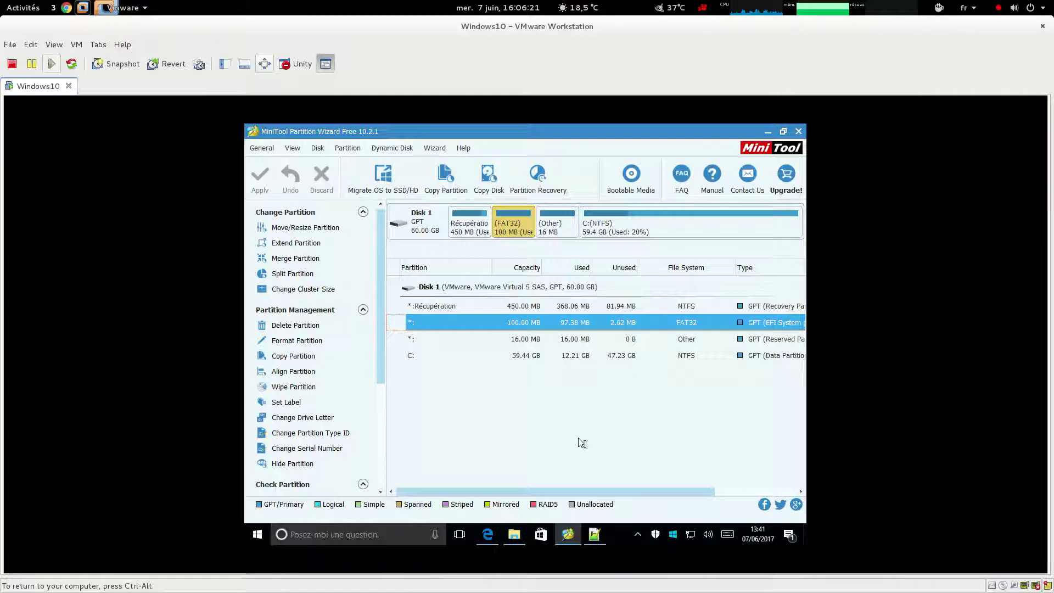
# Browse the EFI folder on the FAT32 EFI partition, then close the explorer and MiniTool Partition Wizard
pyautogui.rightClick(475, 325)
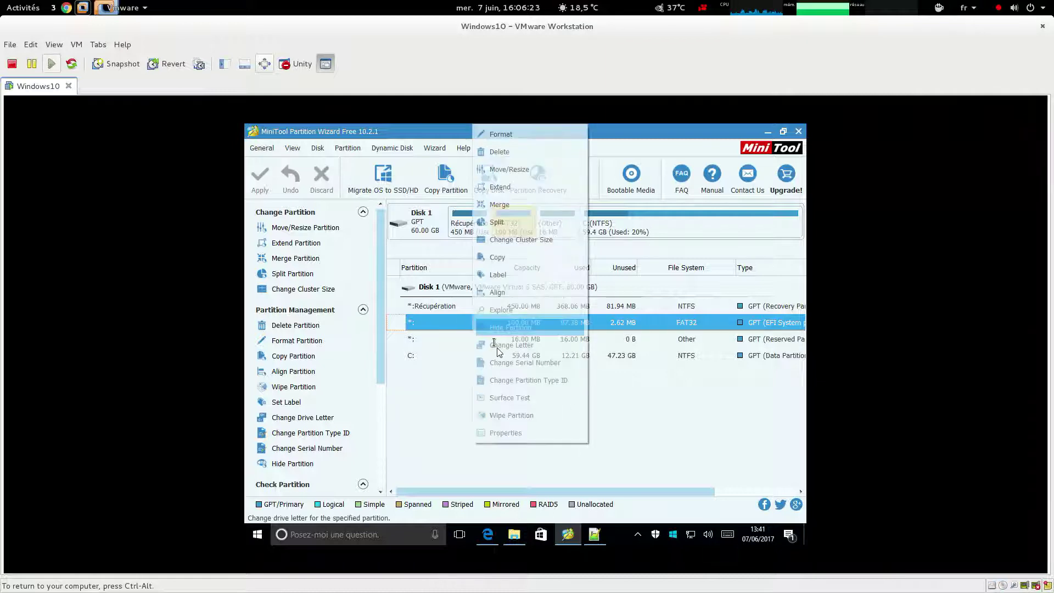
pyautogui.click(521, 311)
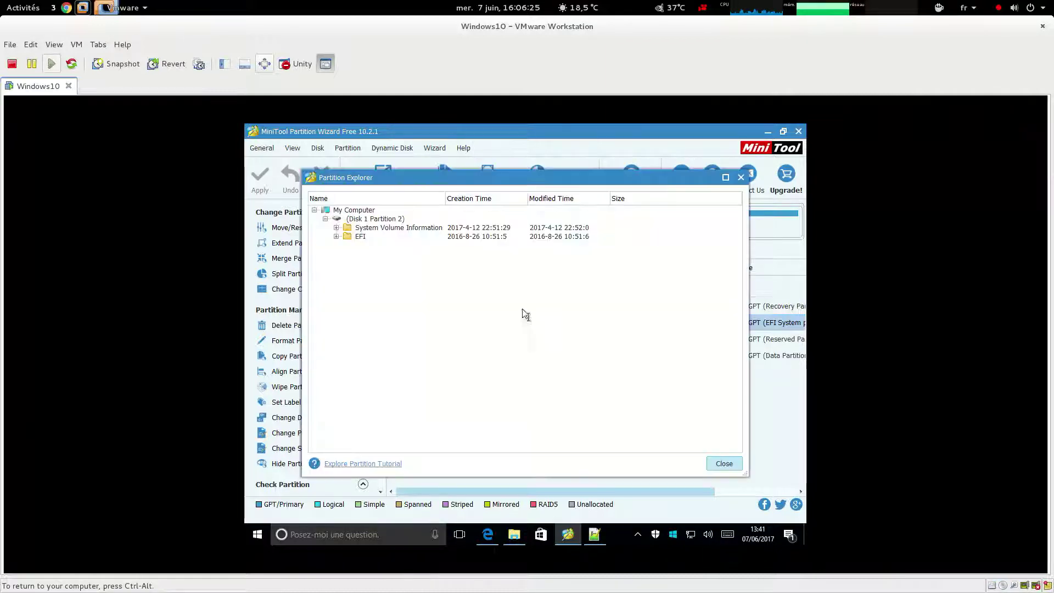
pyautogui.click(337, 237)
pyautogui.scroll(-11, 407, 326)
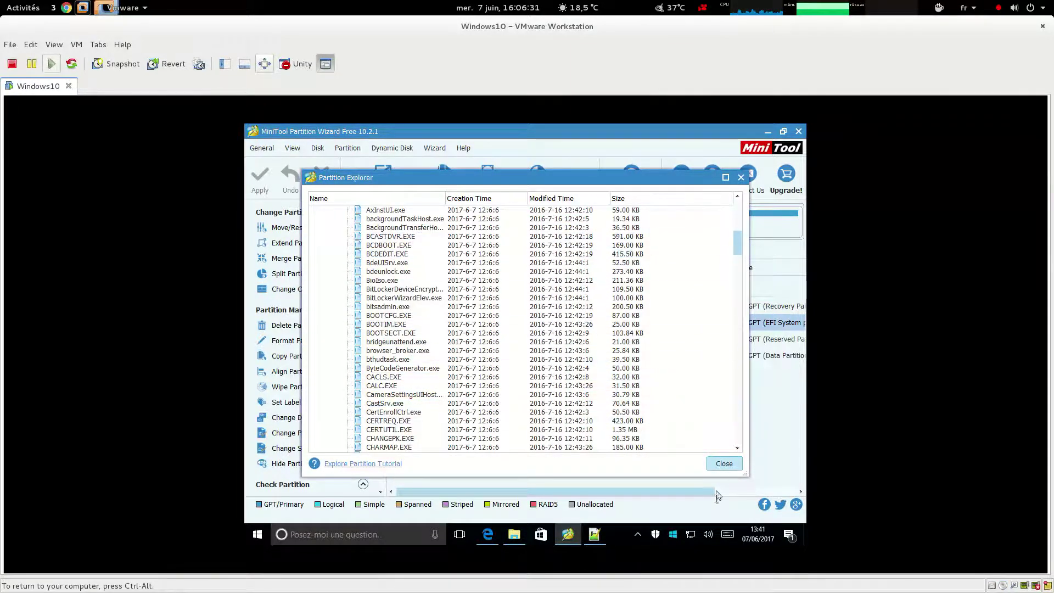
pyautogui.click(724, 463)
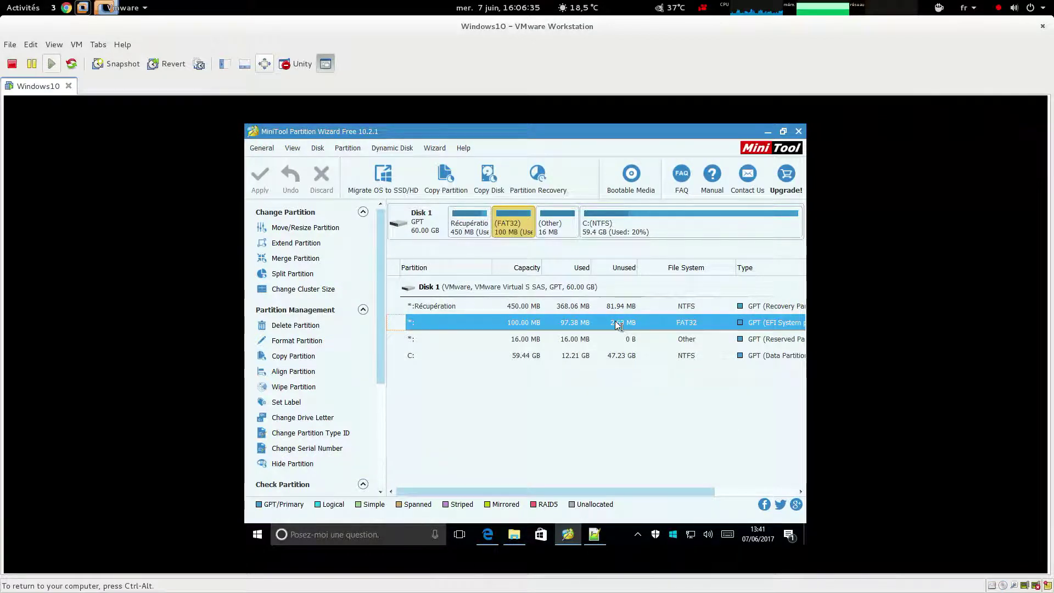
pyautogui.click(799, 131)
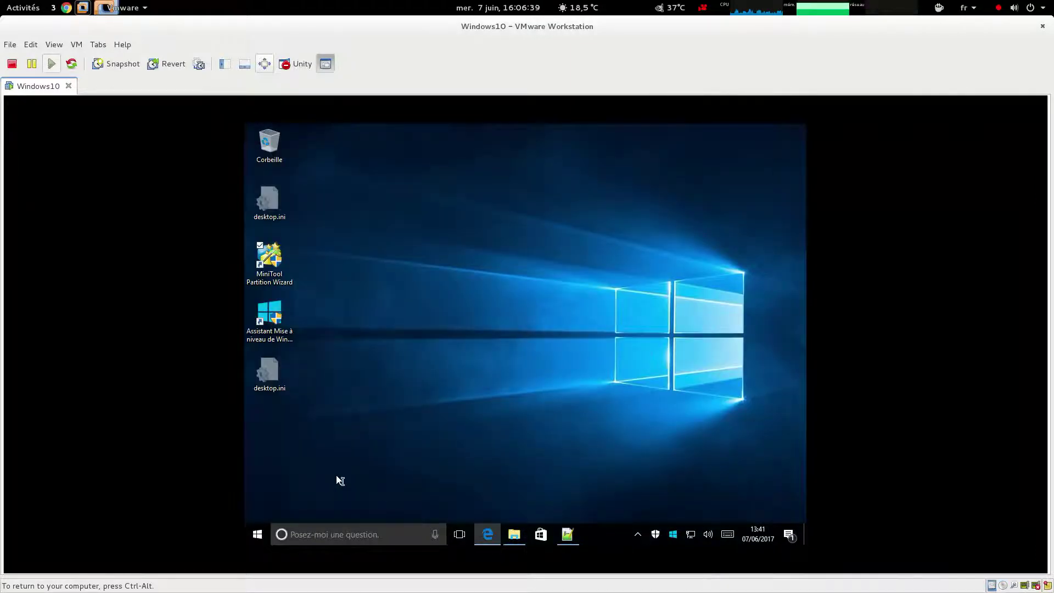
# Use Redémarrer maintenant under Démarrage avancé in Settings > Mise à jour et sécurité > Récupération
pyautogui.click(263, 533)
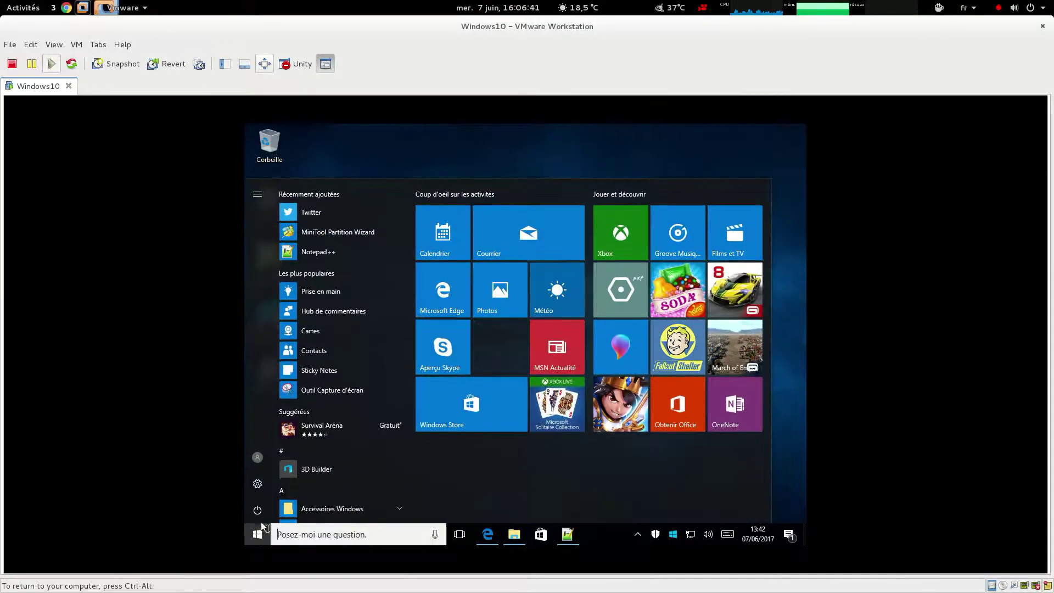
pyautogui.click(260, 483)
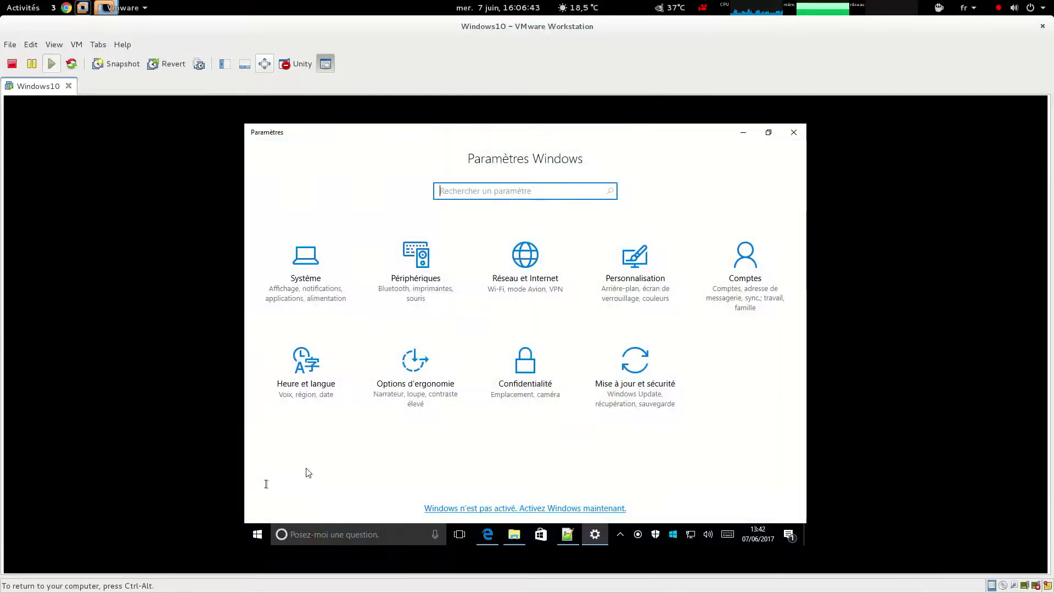
pyautogui.click(674, 375)
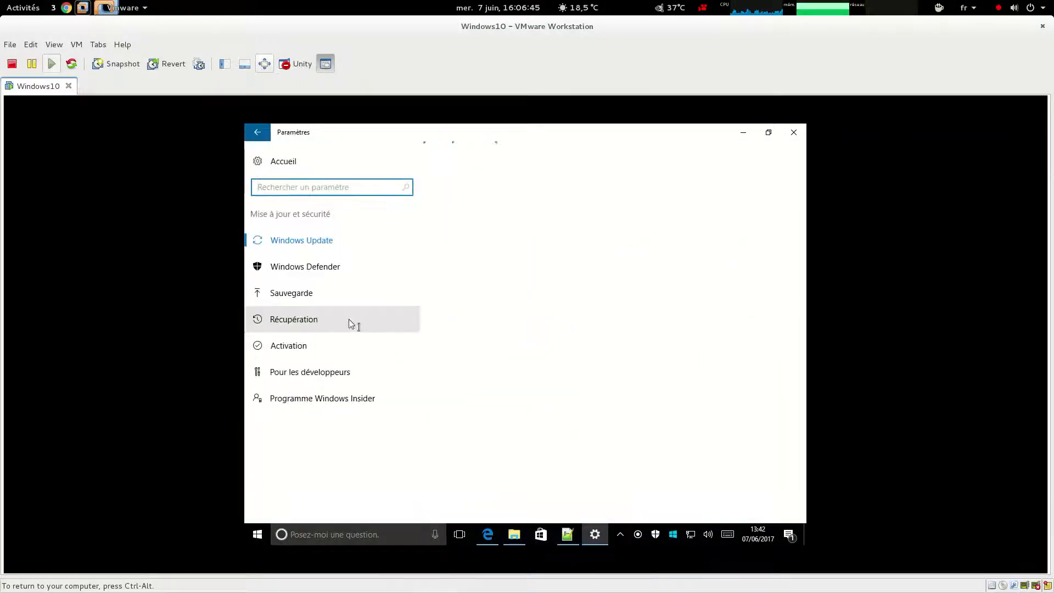
pyautogui.click(307, 320)
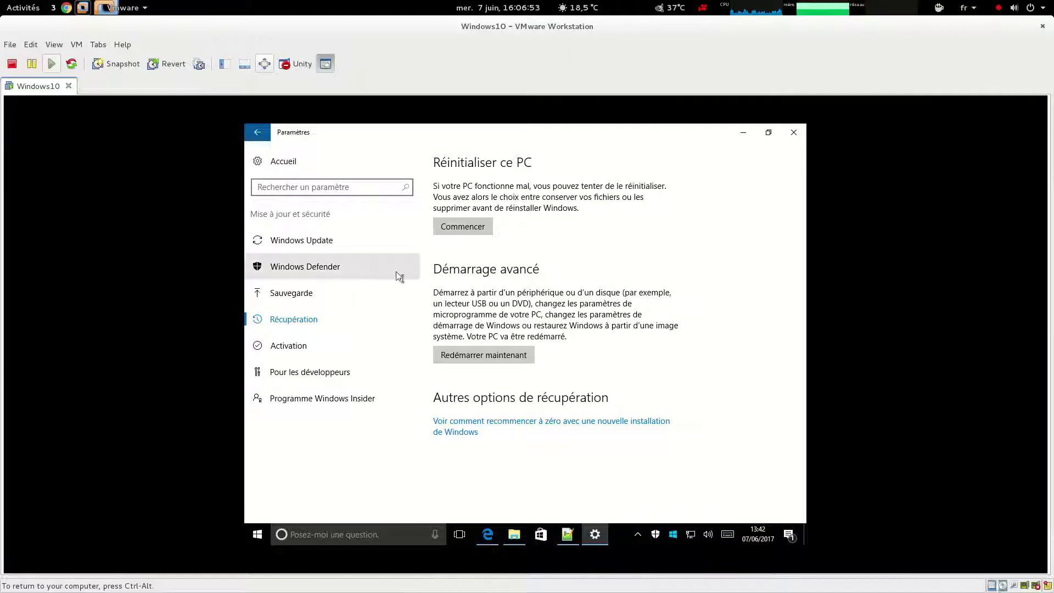
pyautogui.click(503, 357)
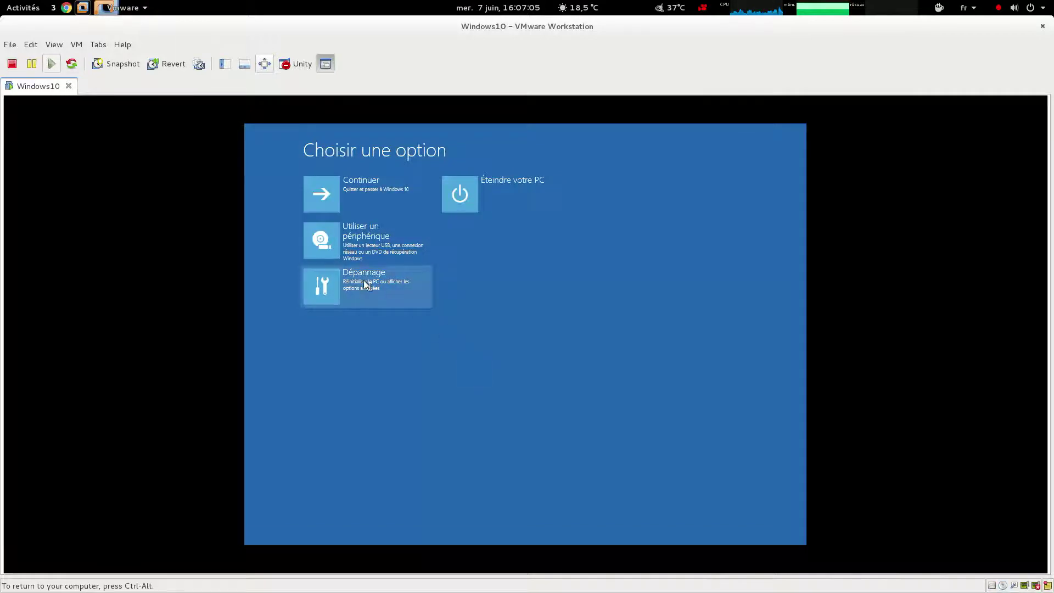
# Launch Invite de commandes via Dépannage > Options avancées
pyautogui.click(378, 290)
pyautogui.click(377, 237)
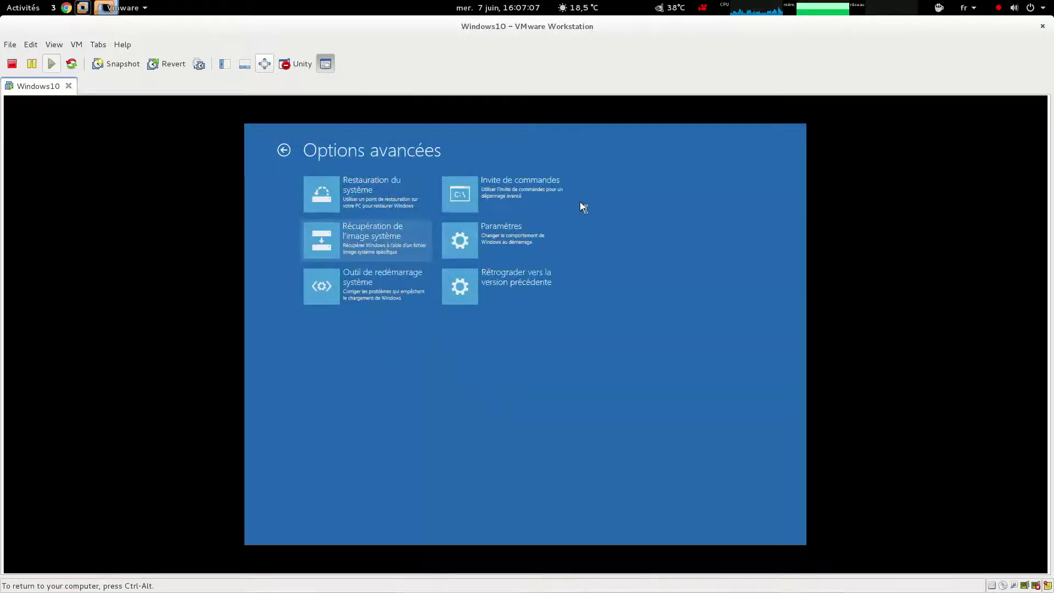
pyautogui.click(525, 191)
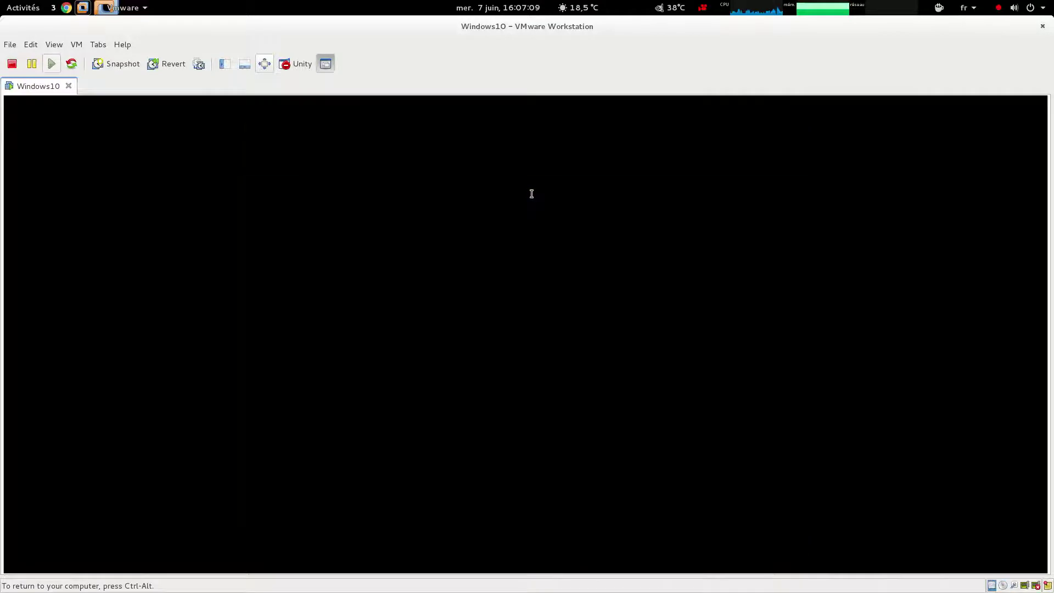
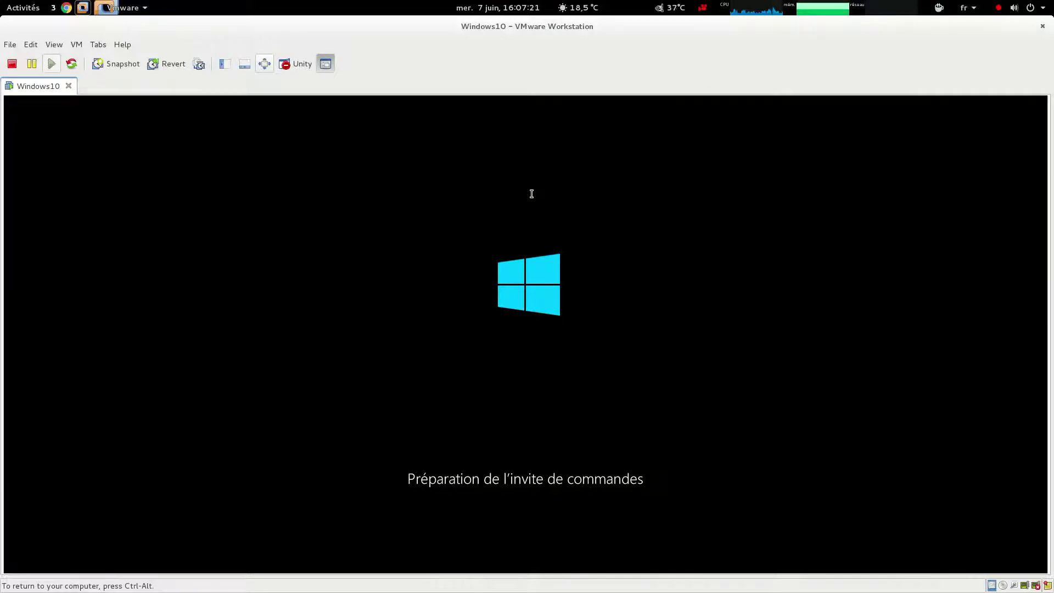
# Switch the Windows 10 VM to full-screen view while the recovery command prompt loads
pyautogui.click(265, 63)
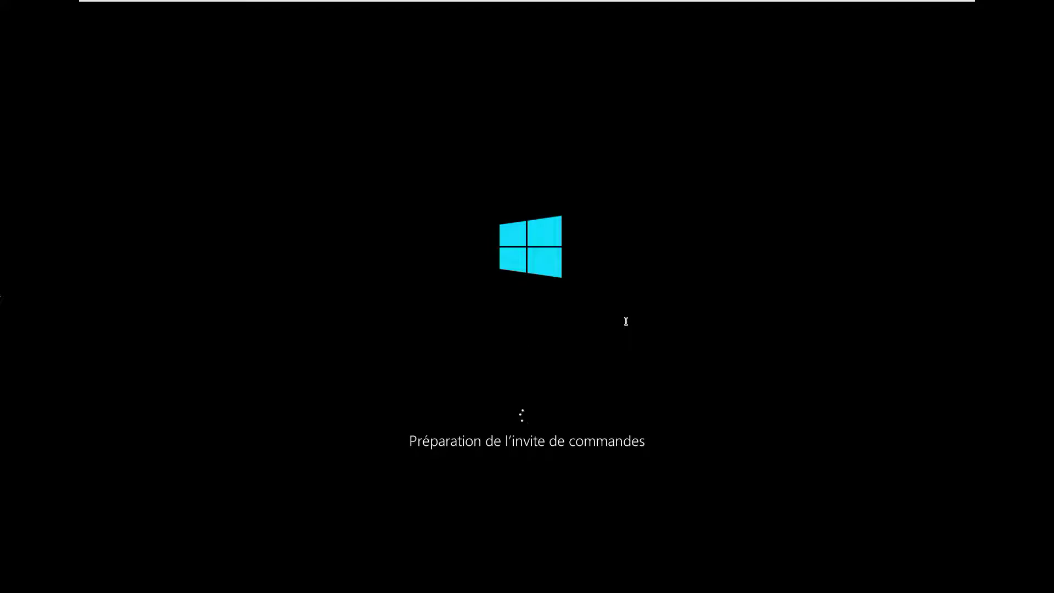
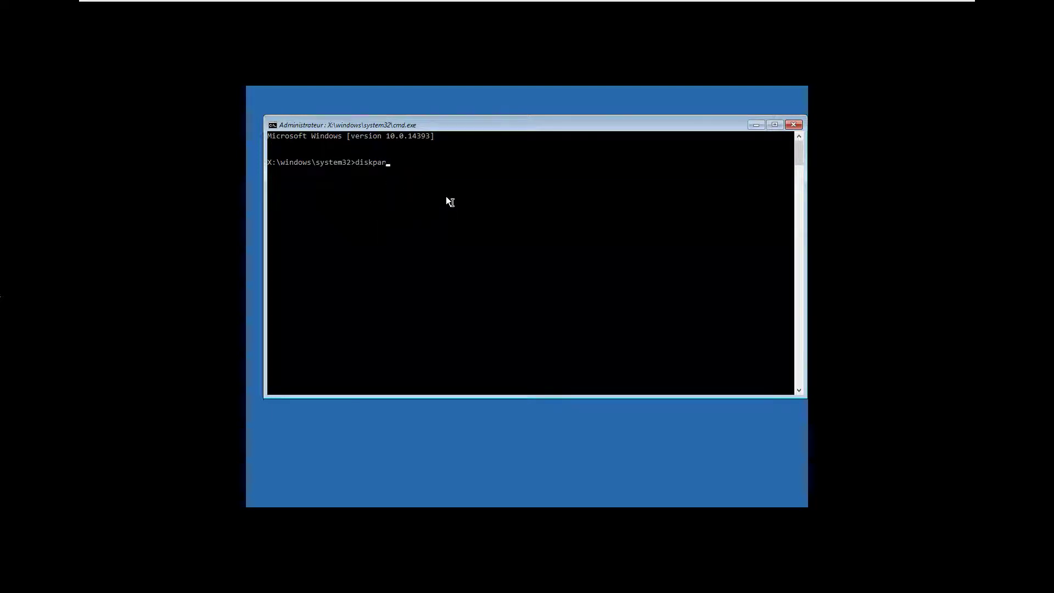
# Start DiskPart and list the disks in the machine
pyautogui.press('Return')
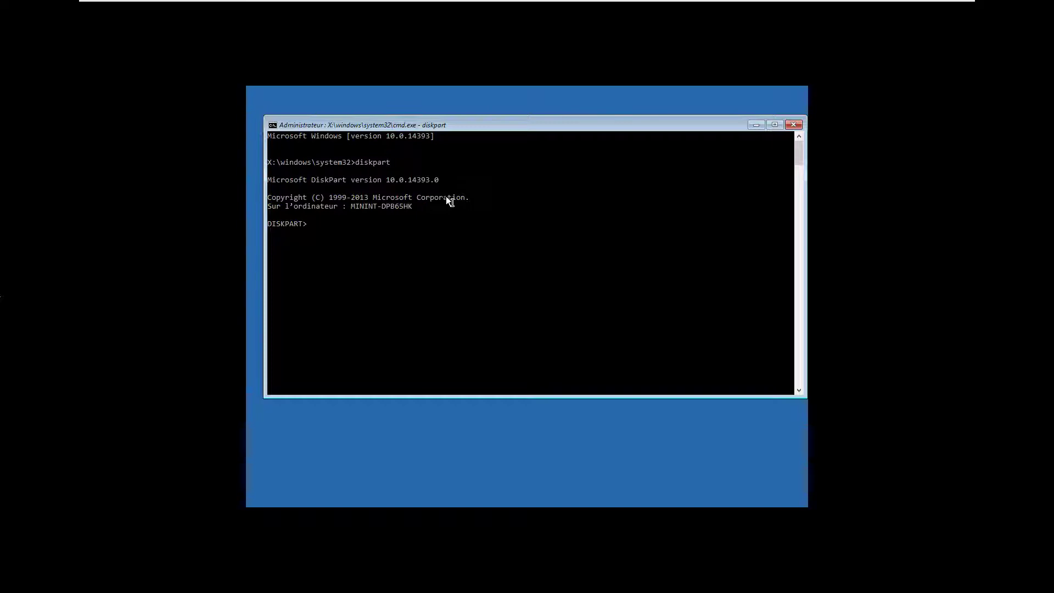
pyautogui.write('list disk')
pyautogui.press('Return')
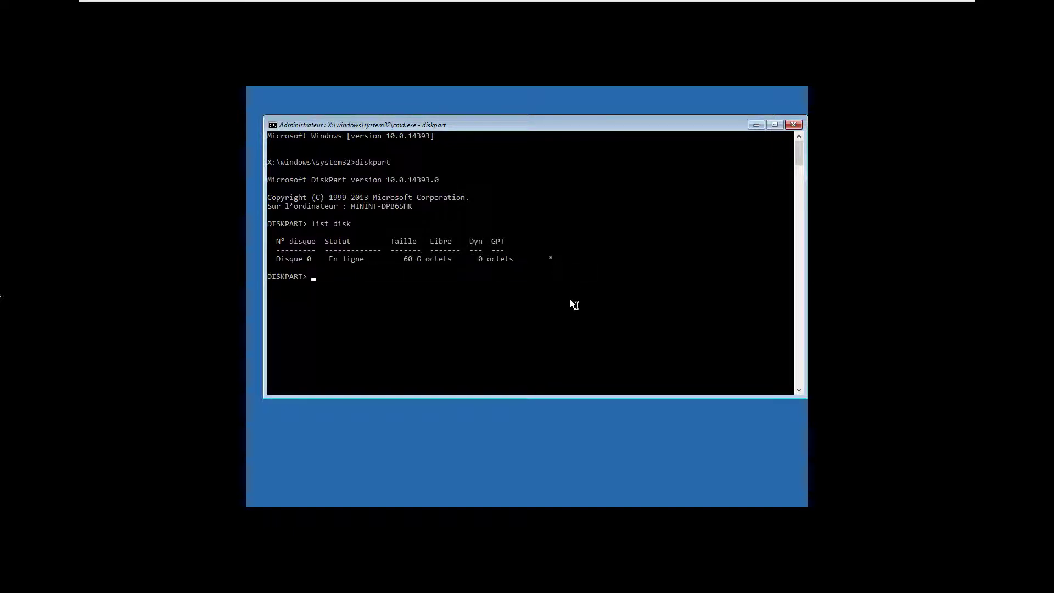
# Select disk 0 and list its partitions and volumes to locate the system partition
pyautogui.write('sel disk 0')
pyautogui.press('Return')
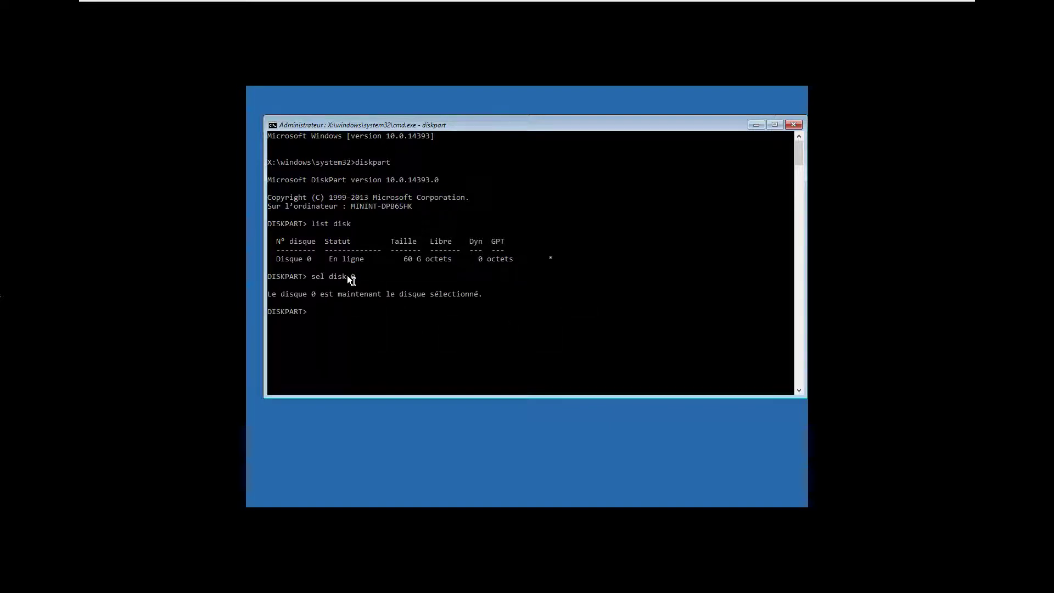
pyautogui.write('list partition')
pyautogui.press('Return')
pyautogui.write('list volume')
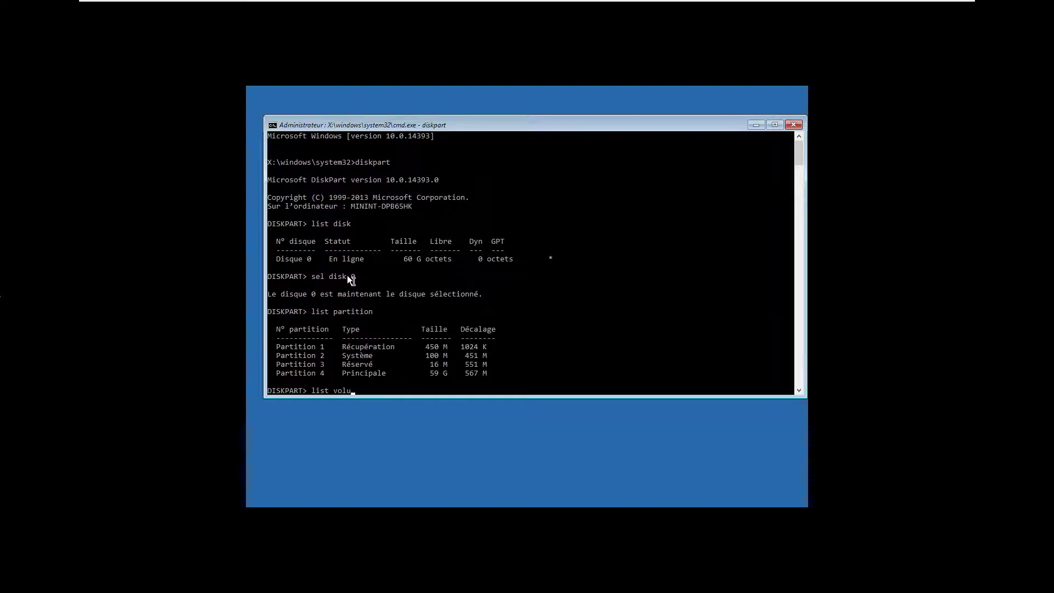
pyautogui.press('Return')
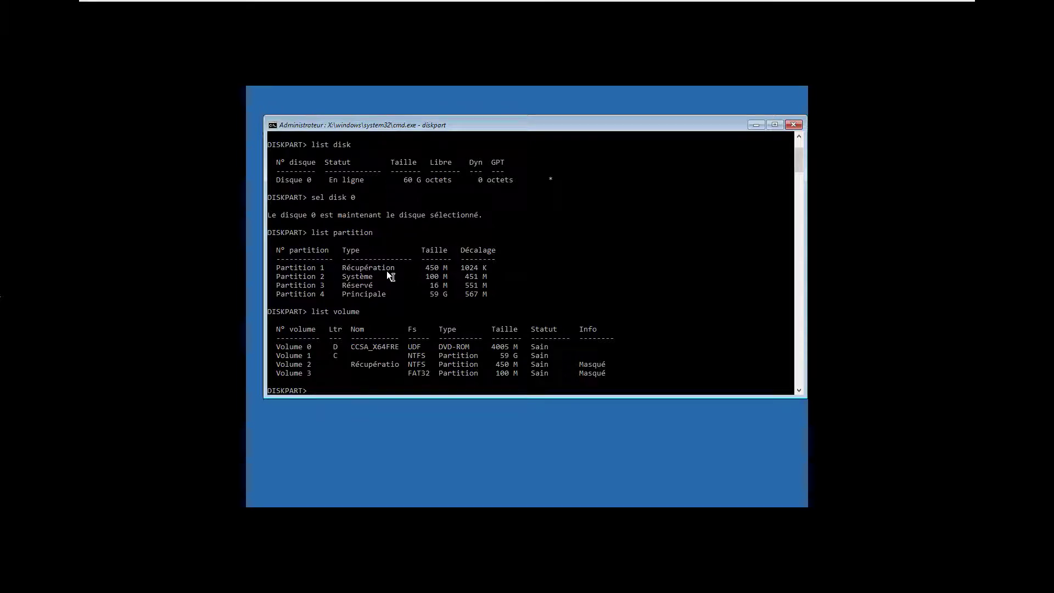
# Select partition 2 and force-delete the old system partition
pyautogui.write('sel partition 2')
pyautogui.press('Return')
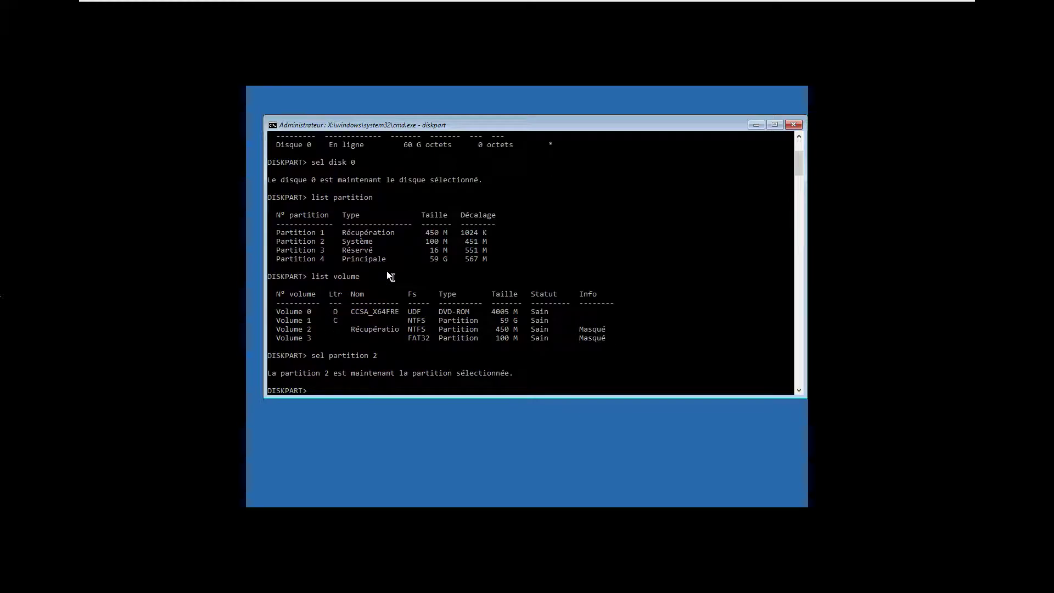
pyautogui.write('delete partition override')
pyautogui.press('Return')
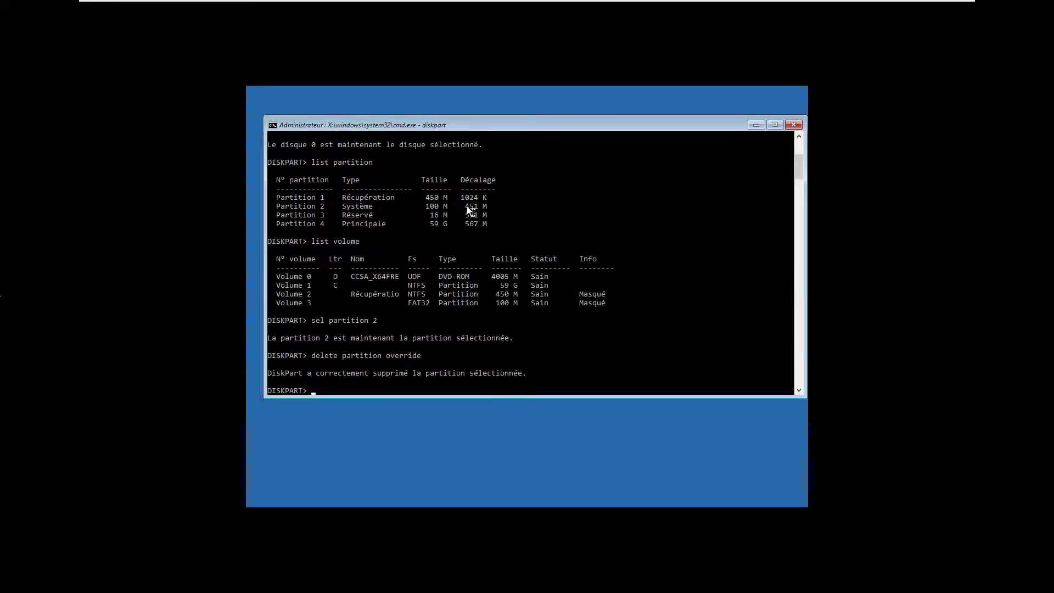
# Create a new EFI partition, format it as FAT32, and exit DiskPart
pyautogui.write('create partition efi')
pyautogui.press('Return')
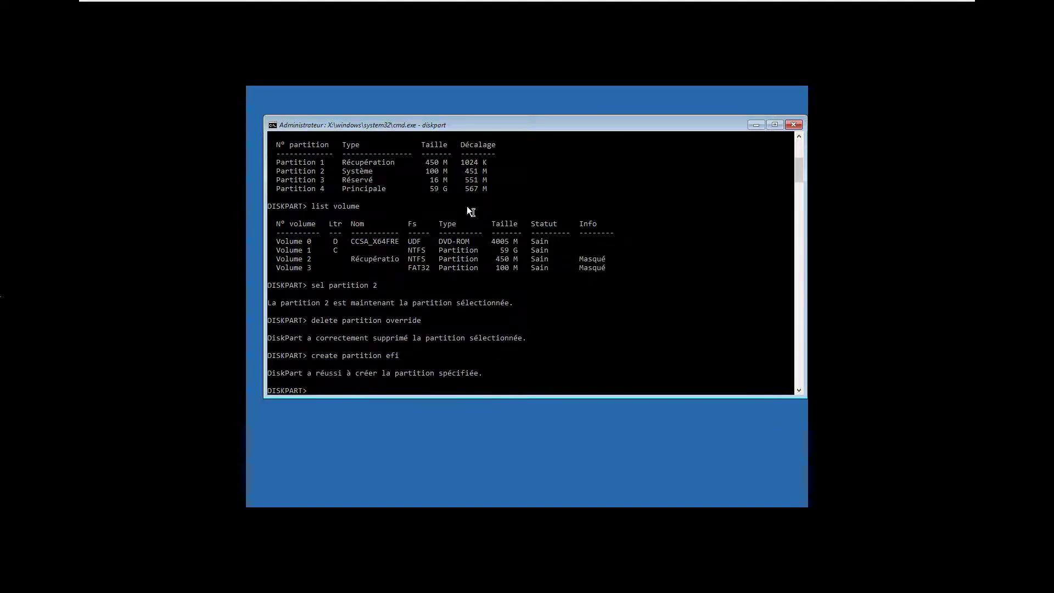
pyautogui.write('format fs=fat32')
pyautogui.press('Return')
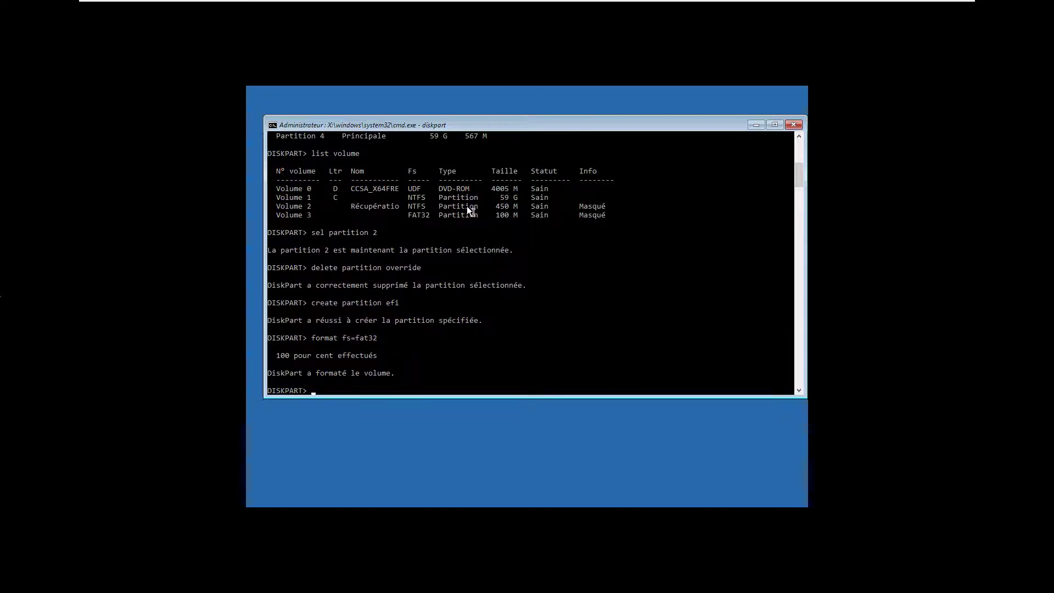
pyautogui.write('exit')
pyautogui.press('Return')
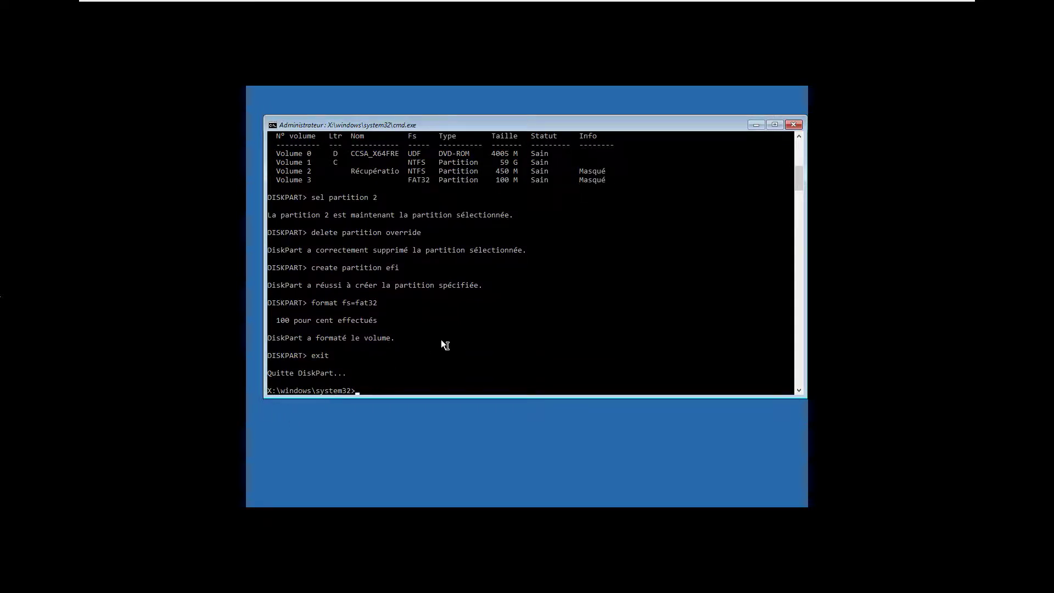
# Run bcdboot c:\windows in a maximized console to rebuild the boot files, then close it
pyautogui.write('bcdboot c:\\windows')
pyautogui.scroll(4, 433, 377)
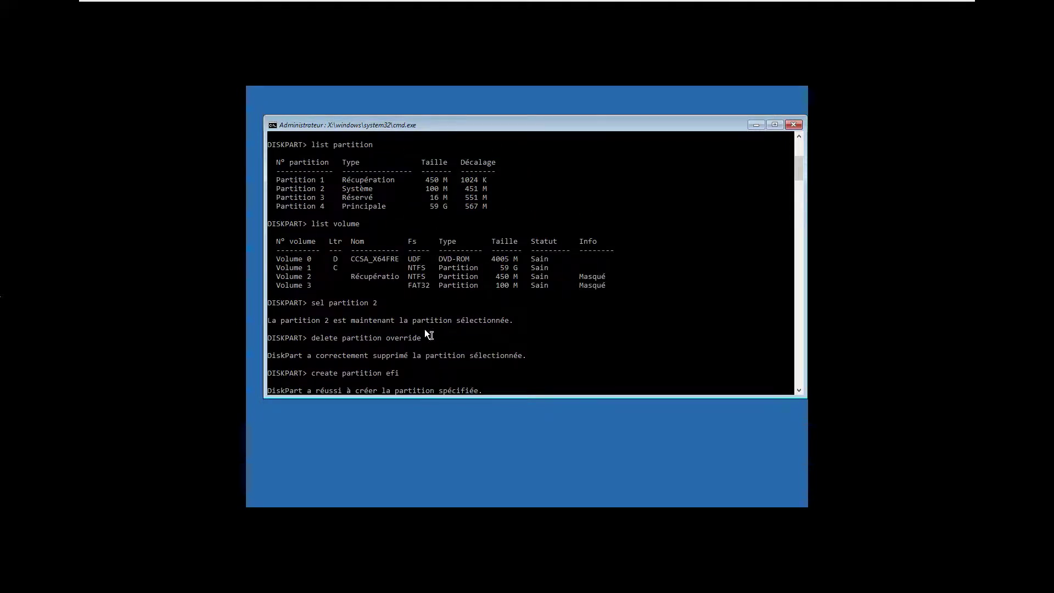
pyautogui.doubleClick(442, 125)
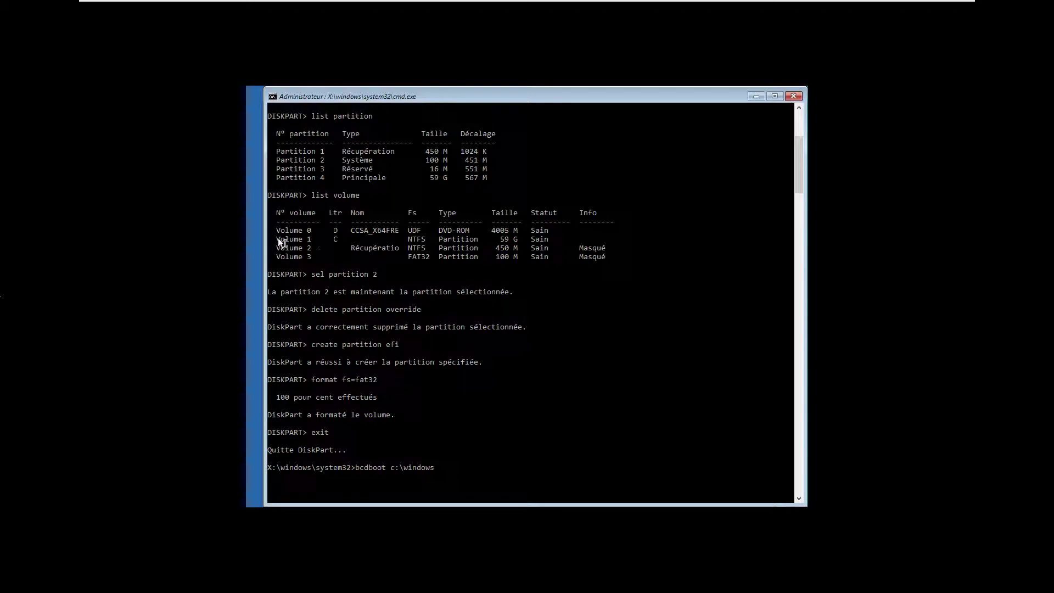
pyautogui.moveTo(278, 238); pyautogui.dragTo(578, 238)
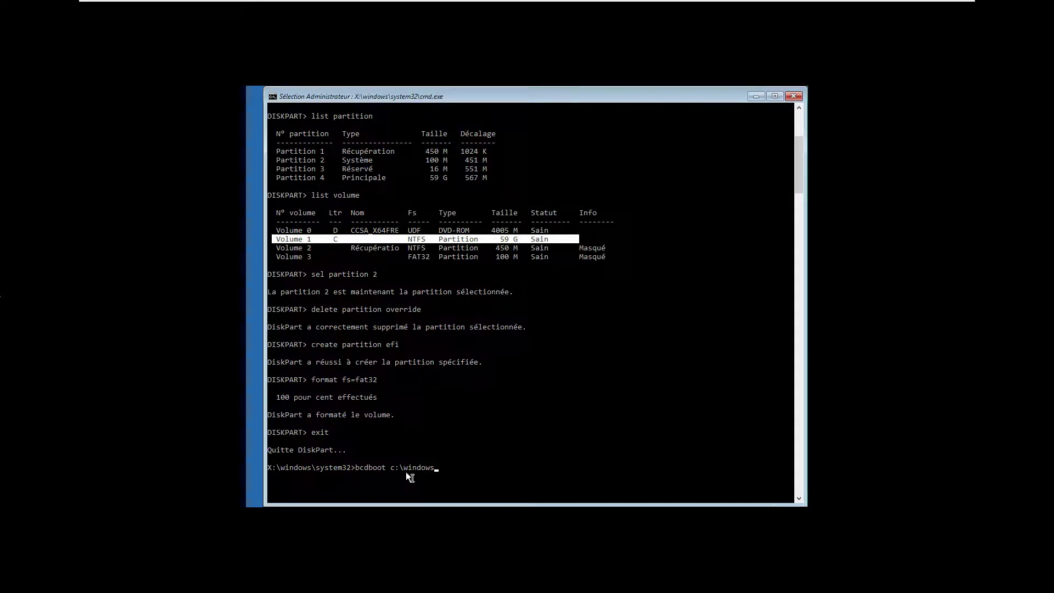
pyautogui.rightClick(446, 416)
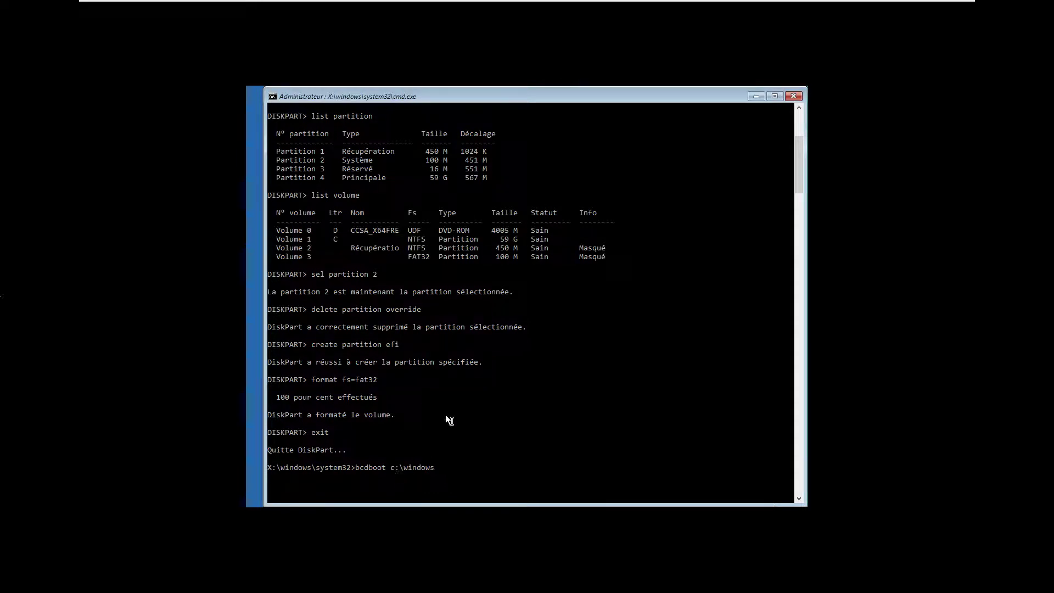
pyautogui.press('Return')
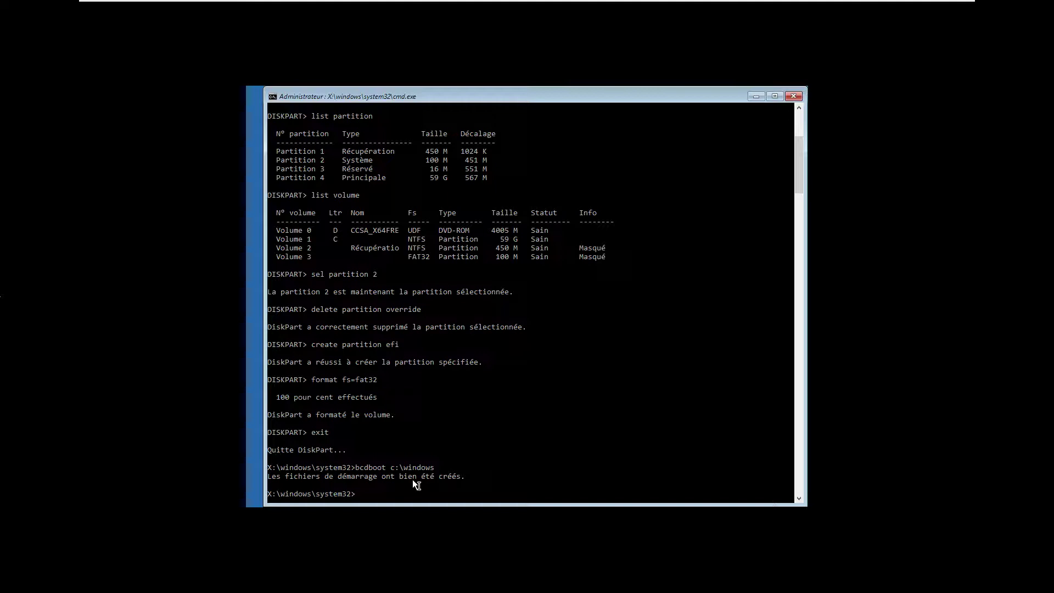
pyautogui.write('exit')
pyautogui.press('Return')
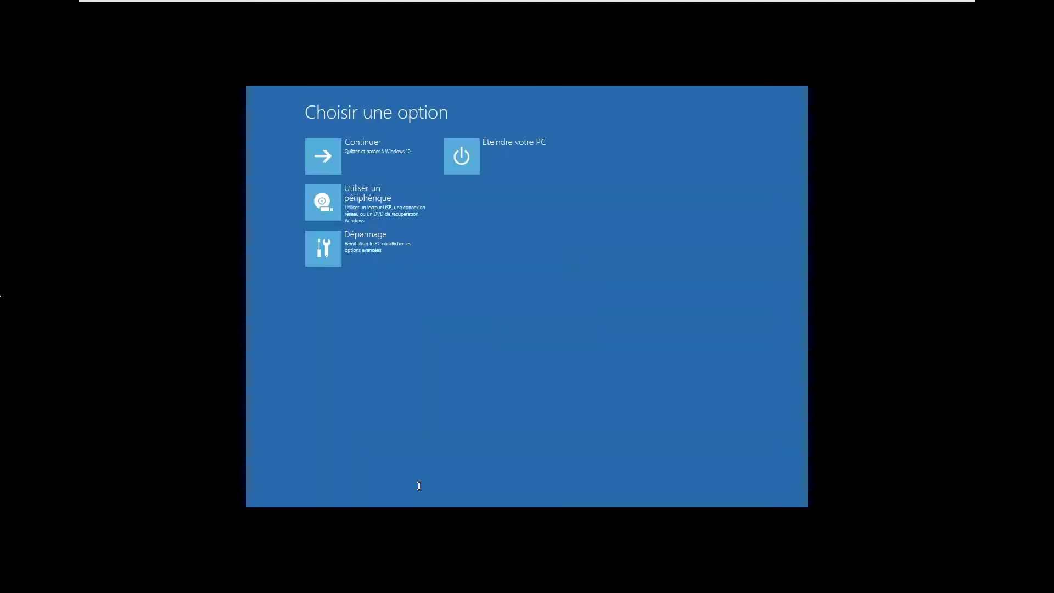
# Continue from Choisir une option into Windows 10 and get past the lock screen
pyautogui.click(349, 157)
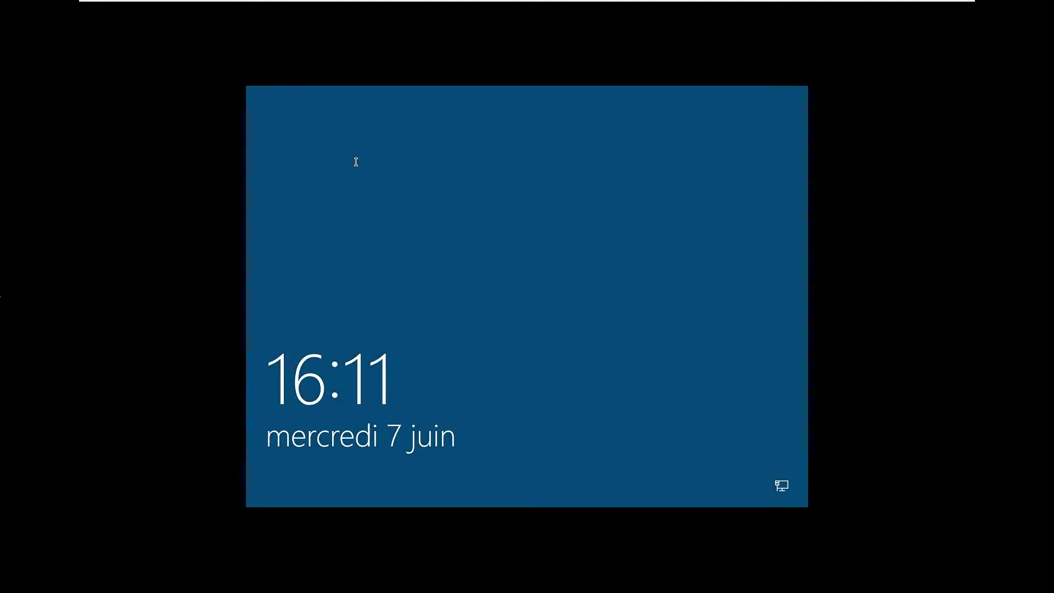
pyautogui.click(552, 223)
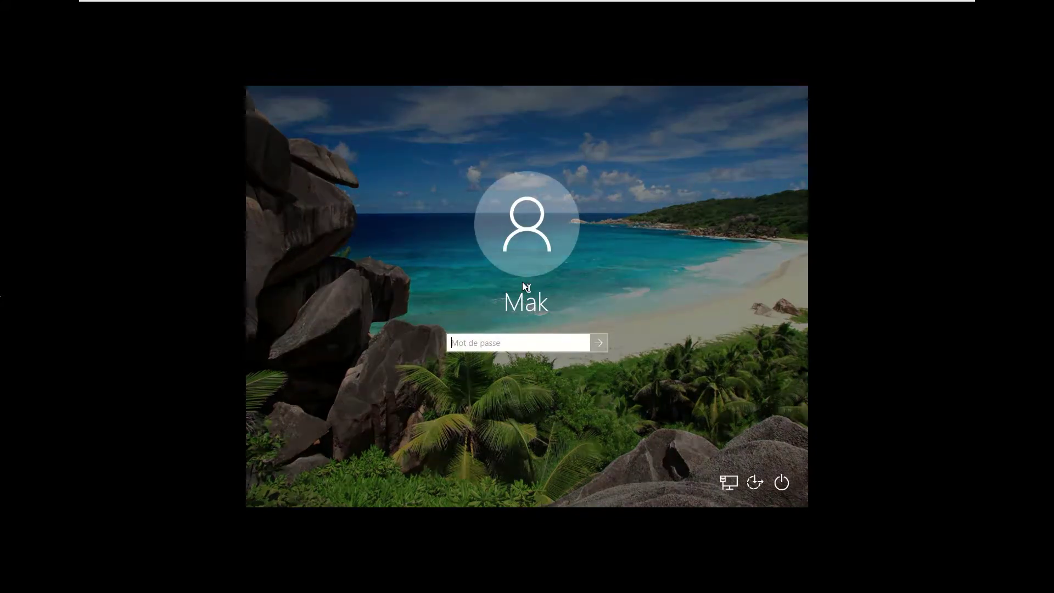
# Sign in with the account password and launch MiniTool Partition Wizard as administrator
pyautogui.write('1234')
pyautogui.press('Return')
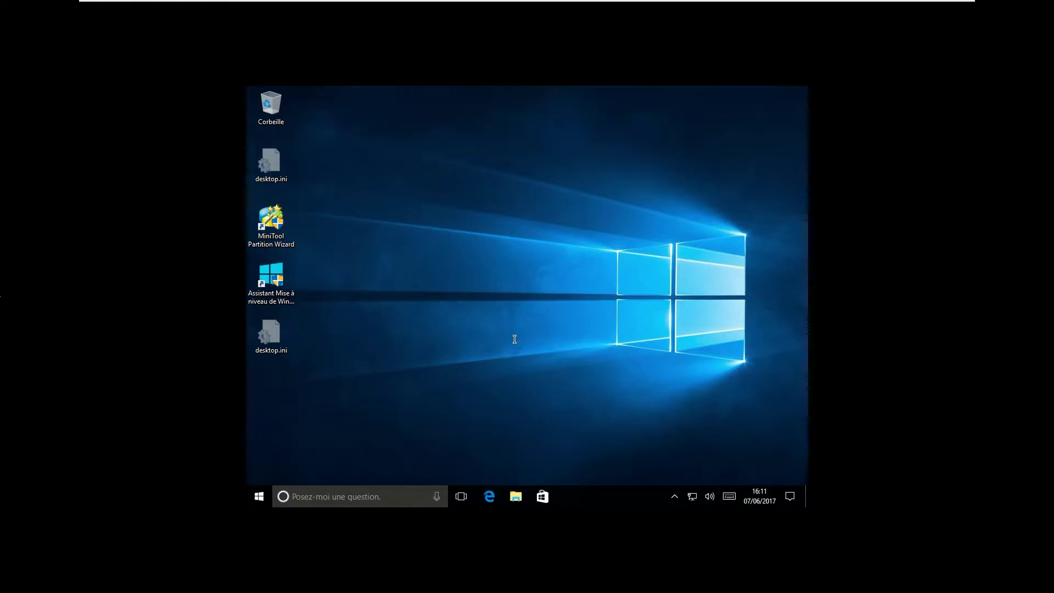
pyautogui.doubleClick(290, 240)
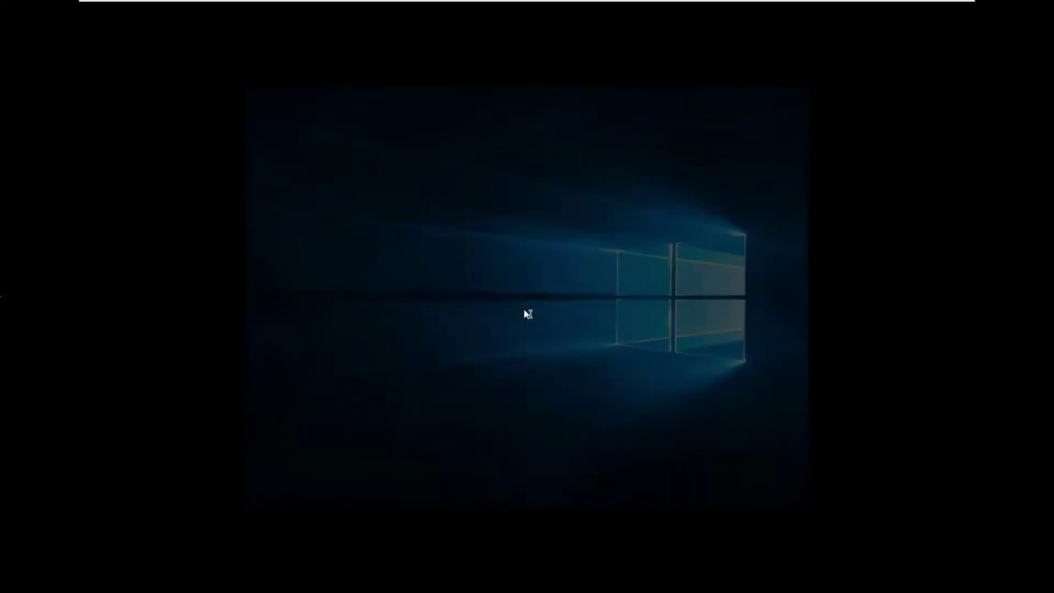
pyautogui.click(508, 360)
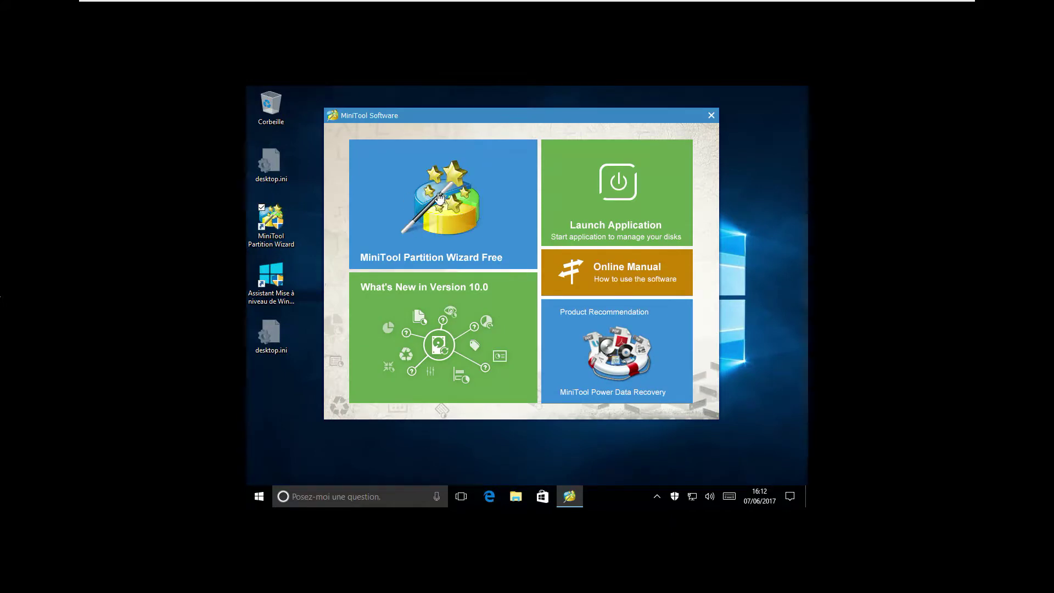
# Open Partition Wizard Free, check the 100 MB FAT32 EFI partition, then minimize the program
pyautogui.click(442, 198)
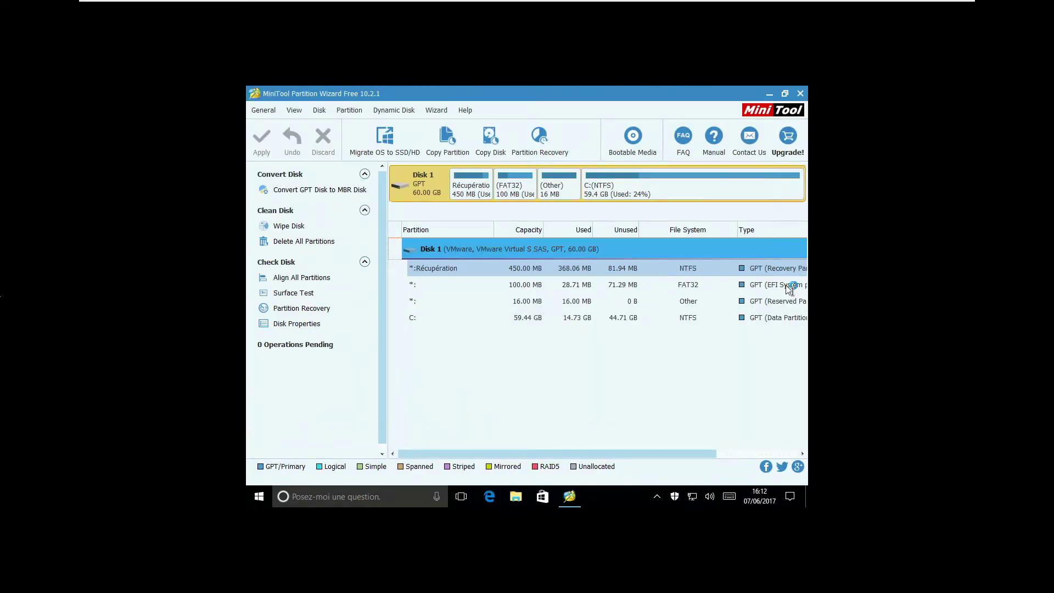
pyautogui.click(623, 288)
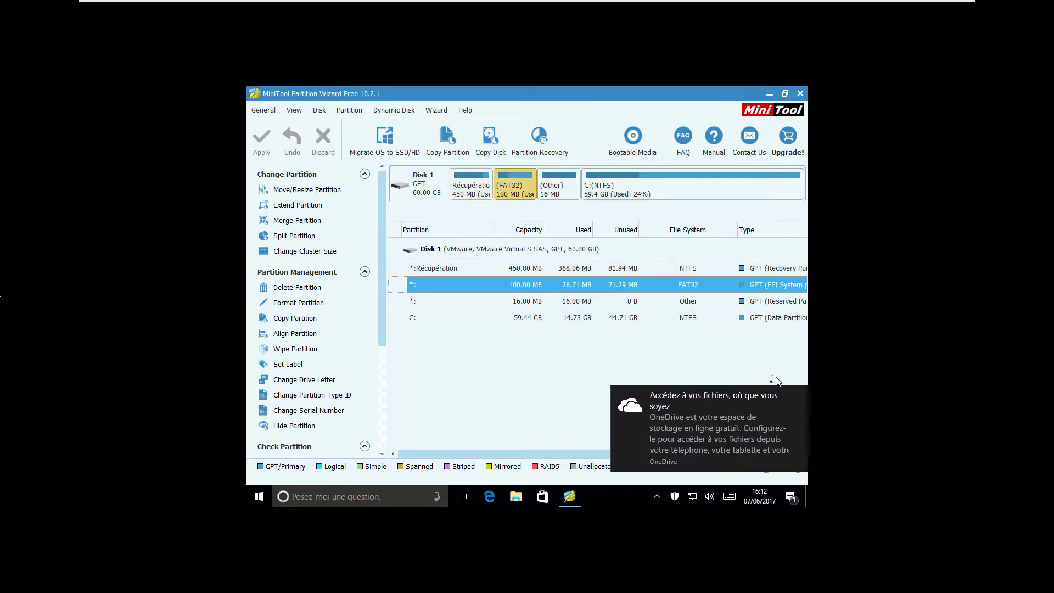
pyautogui.click(799, 394)
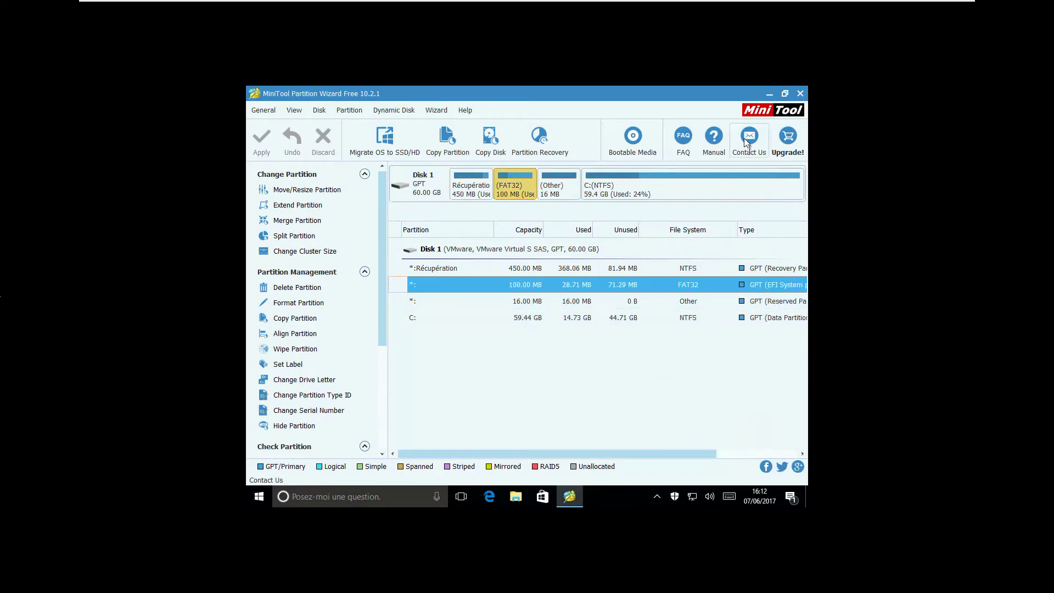
pyautogui.click(769, 92)
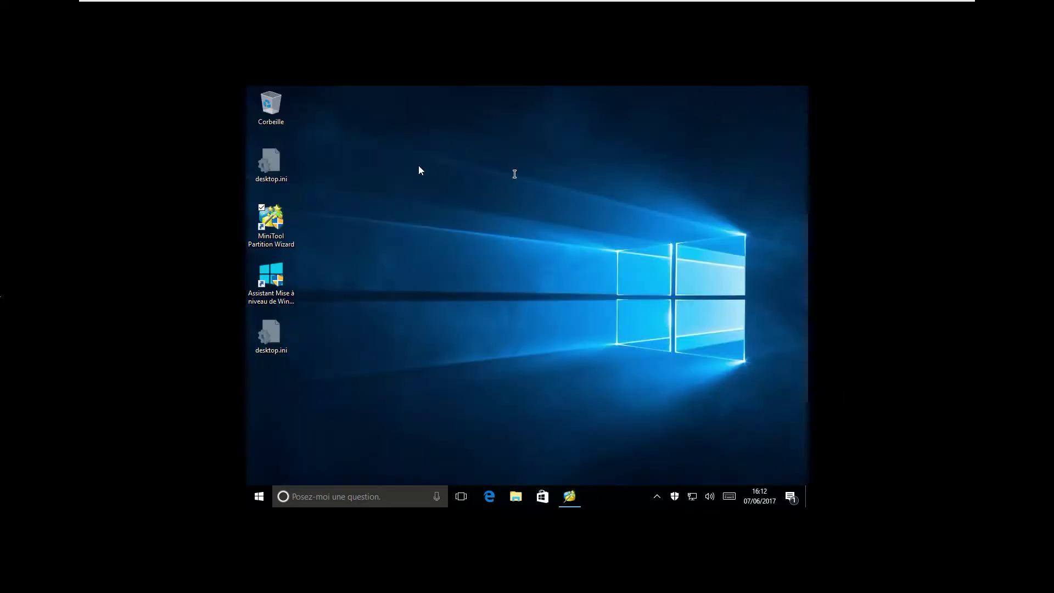
# Launch the Update Assistant as administrator and start updating after the compatibility check passes
pyautogui.doubleClick(286, 280)
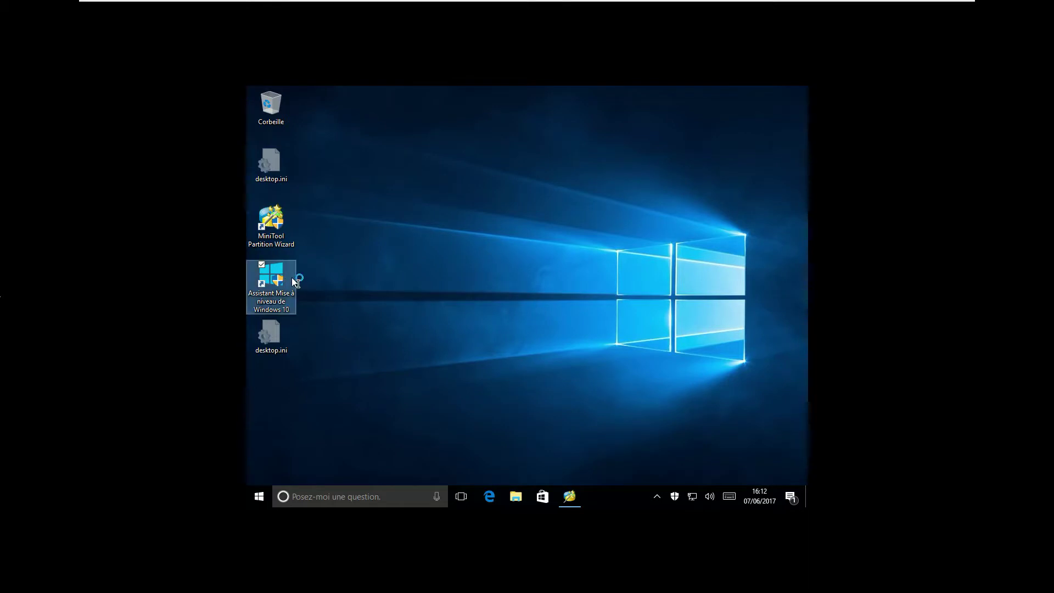
pyautogui.click(495, 363)
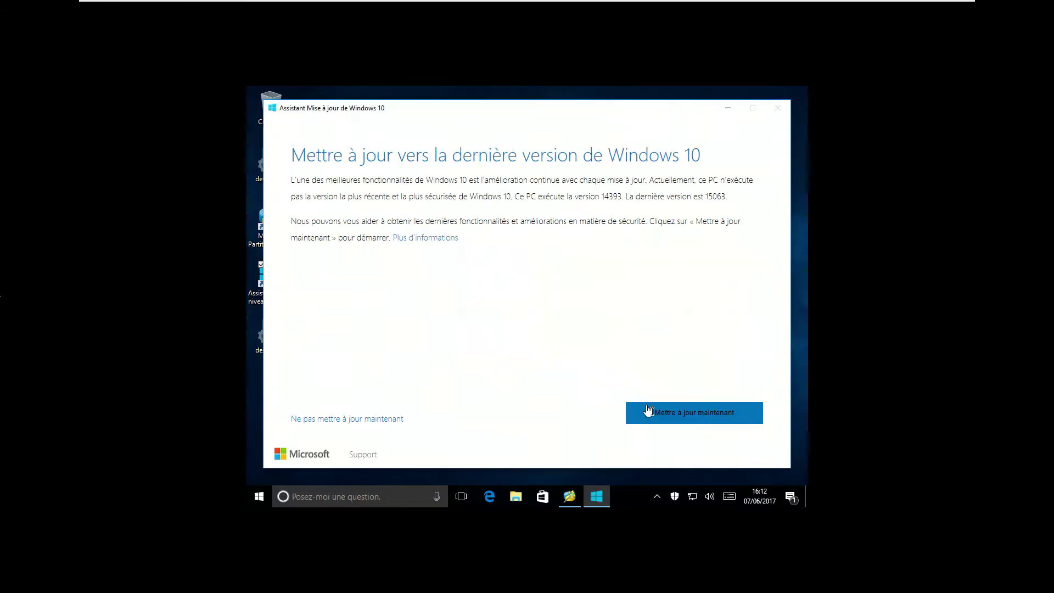
pyautogui.click(693, 418)
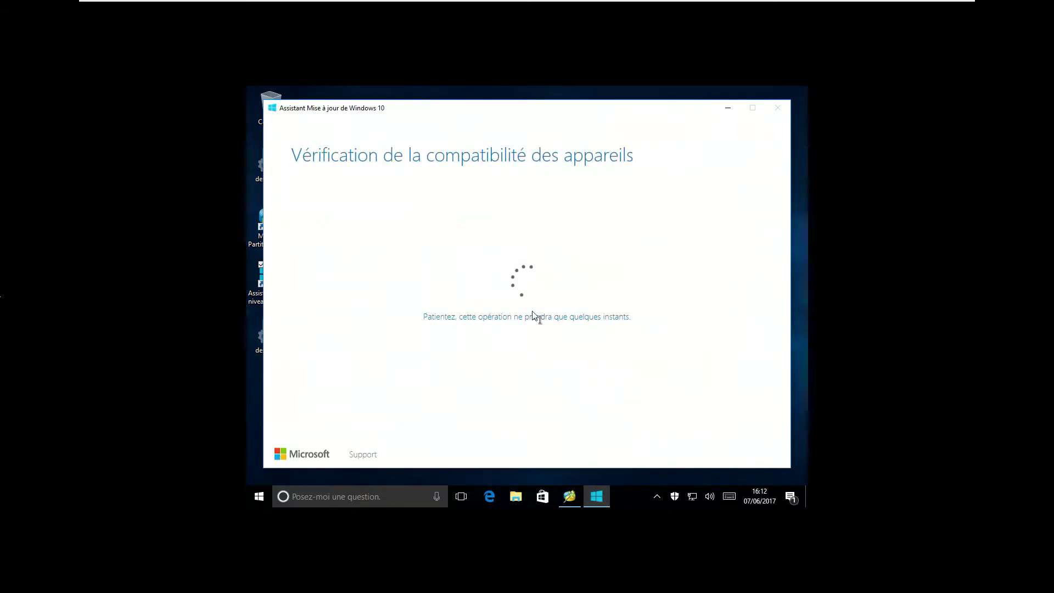
pyautogui.click(681, 414)
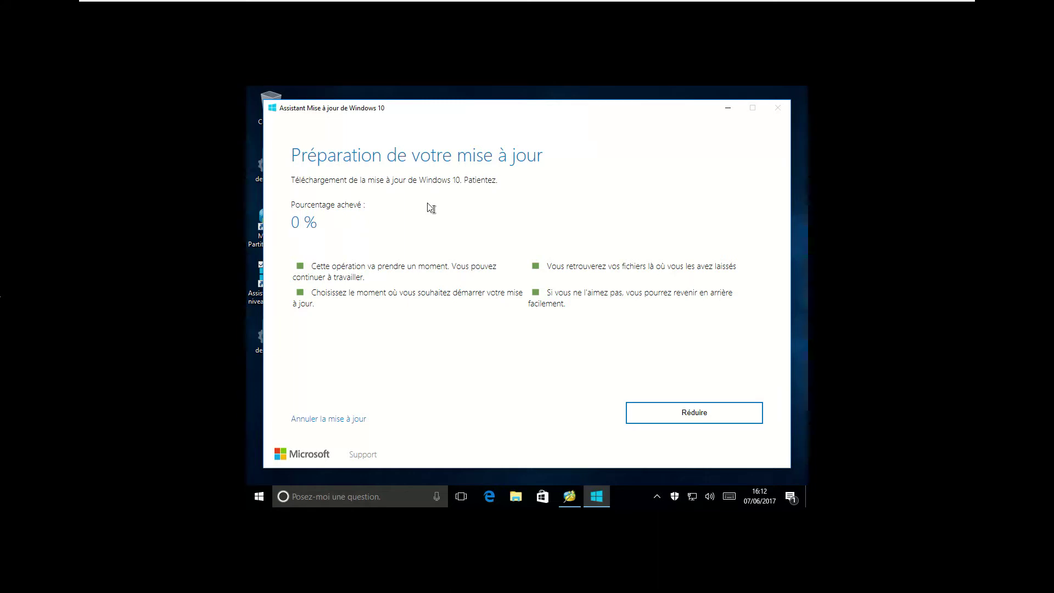
# Recheck the FAT32 EFI partition in the partition manager, then minimize it again
pyautogui.click(571, 500)
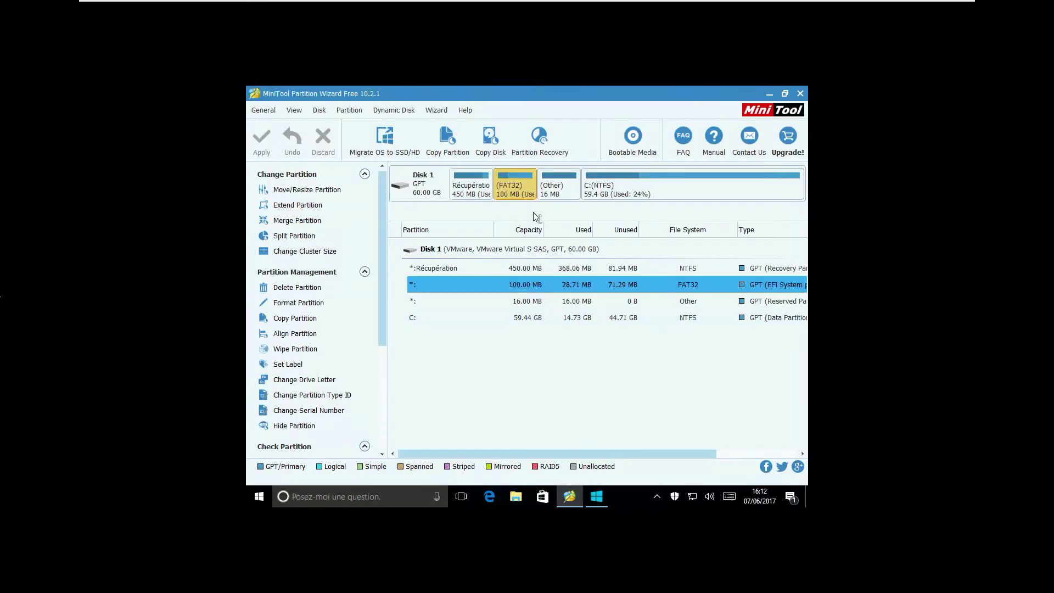
pyautogui.click(543, 287)
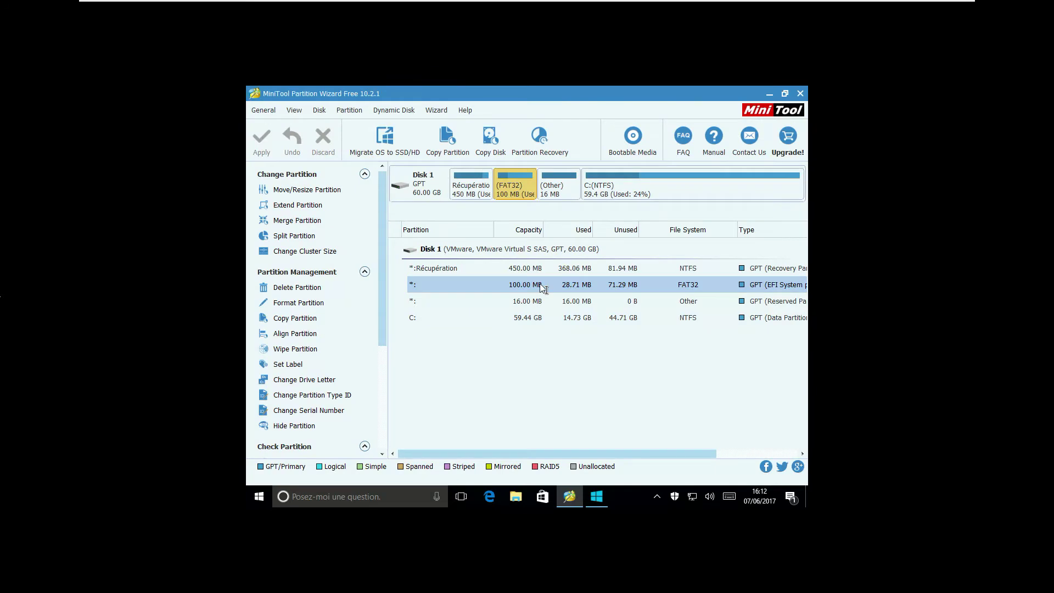
pyautogui.click(770, 96)
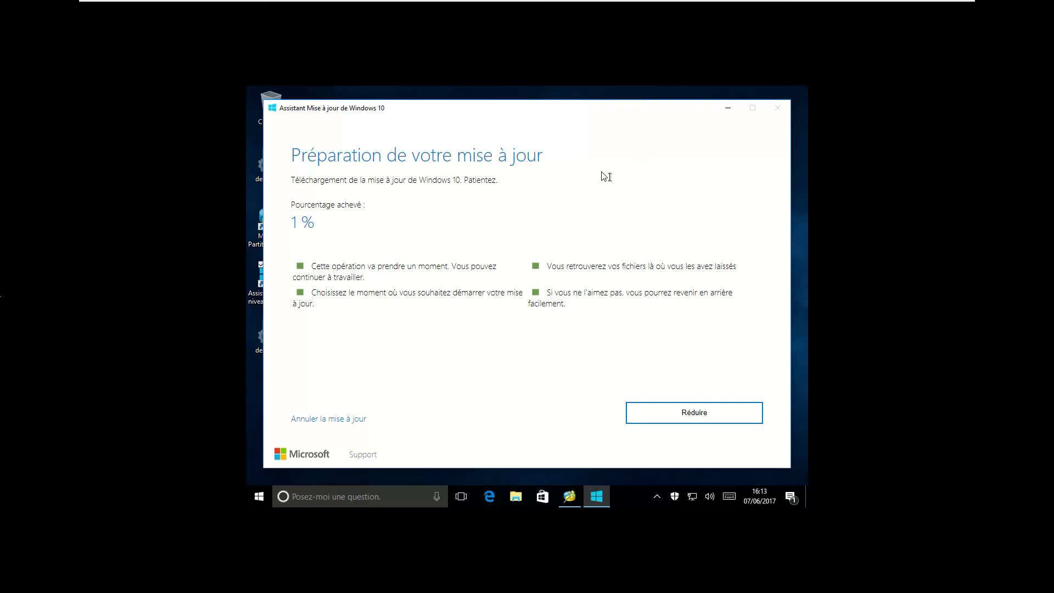
# Leave the virtual machine's full-screen view and open the screen recorder's controls
pyautogui.moveTo(361, 7)
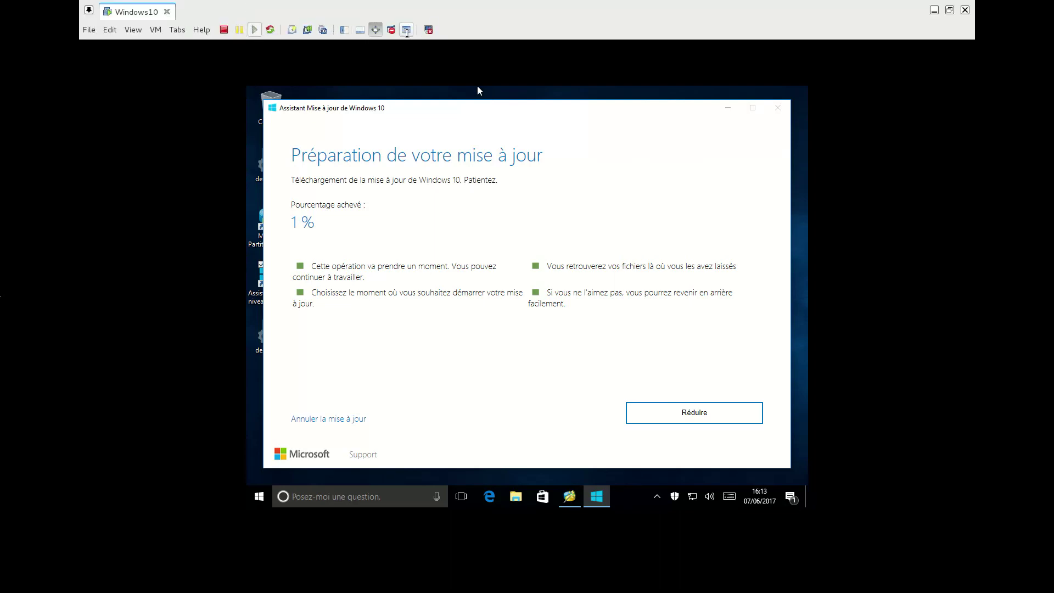
pyautogui.click(406, 30)
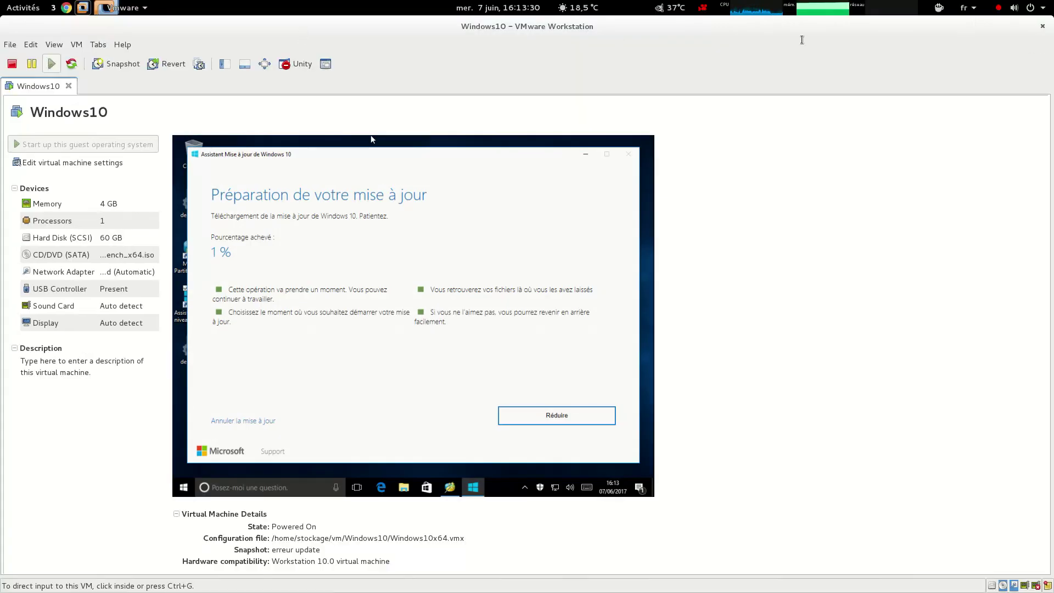
pyautogui.click(703, 7)
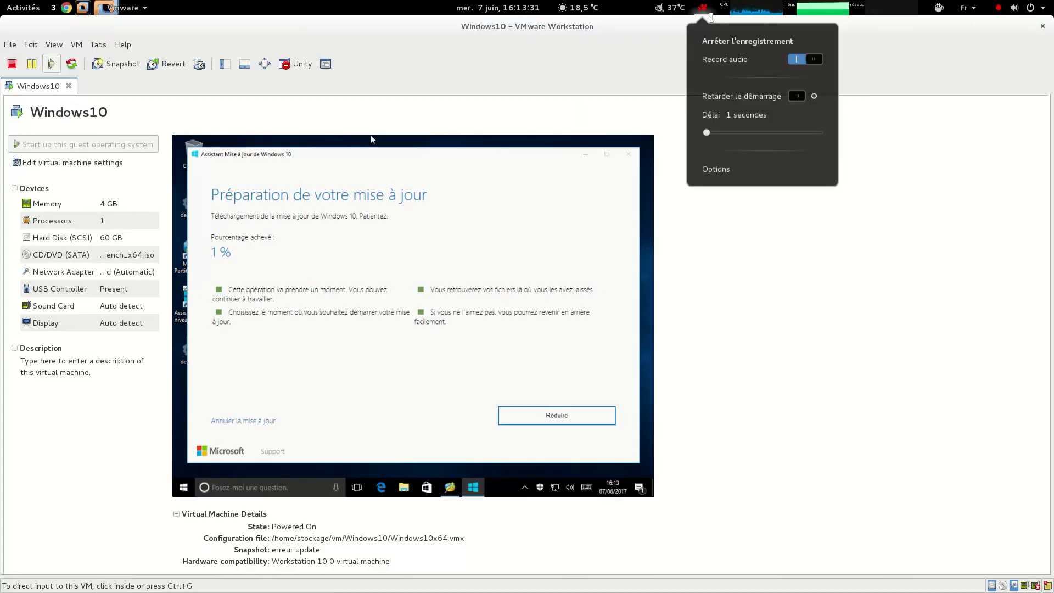